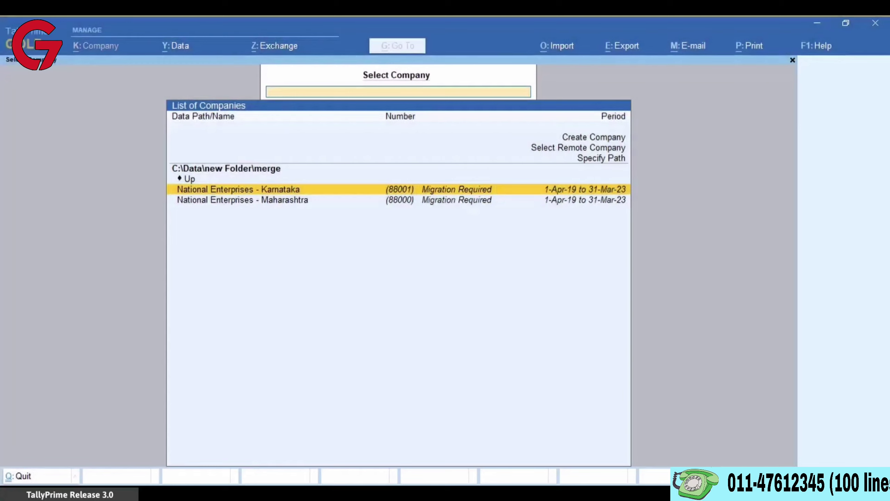
Open the National Enterprises - Karnataka company and sign in with its username and password
{"action": "key", "text": "Return"}
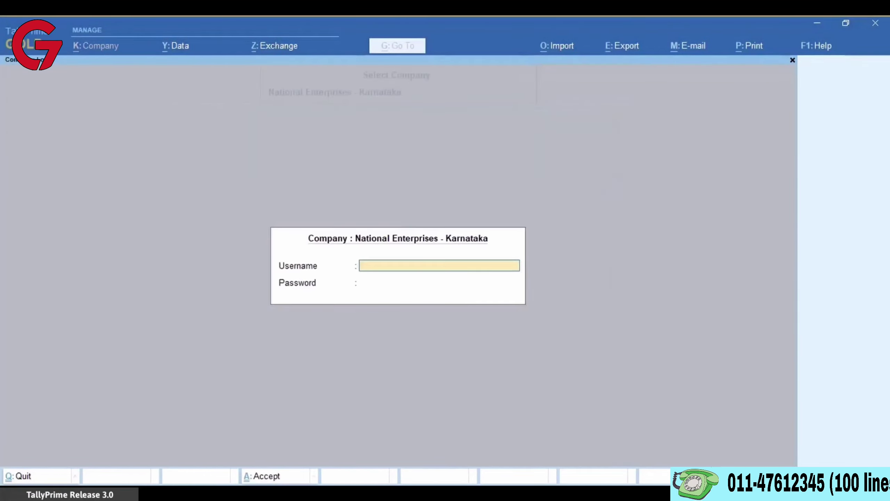
{"action": "type", "text": "a"}
{"action": "key", "text": "ctrl+a"}
Migrate the National Enterprises - Karnataka data to the current release with a backup to C:\Data, and close the migration report
{"action": "key", "text": "Right"}
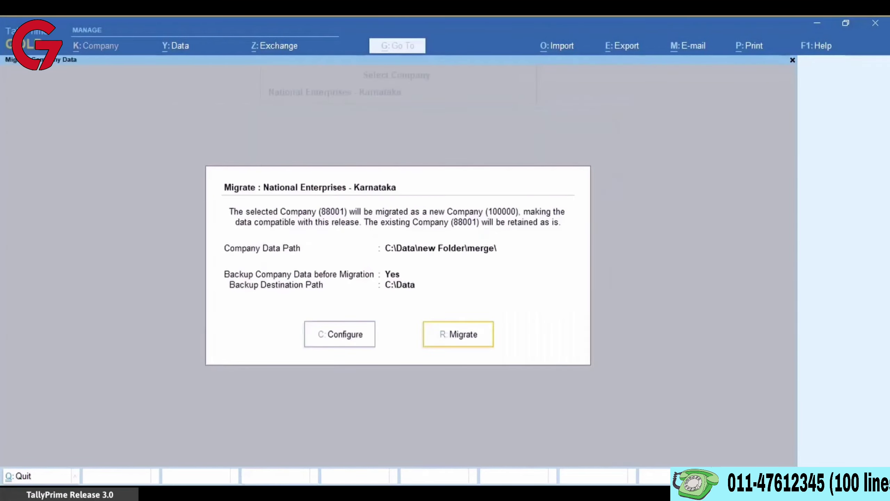
{"action": "key", "text": "Return"}
{"action": "type", "text": "a"}
{"action": "key", "text": "ctrl+a"}
{"action": "key", "text": "Return"}
{"action": "key", "text": "Return"}
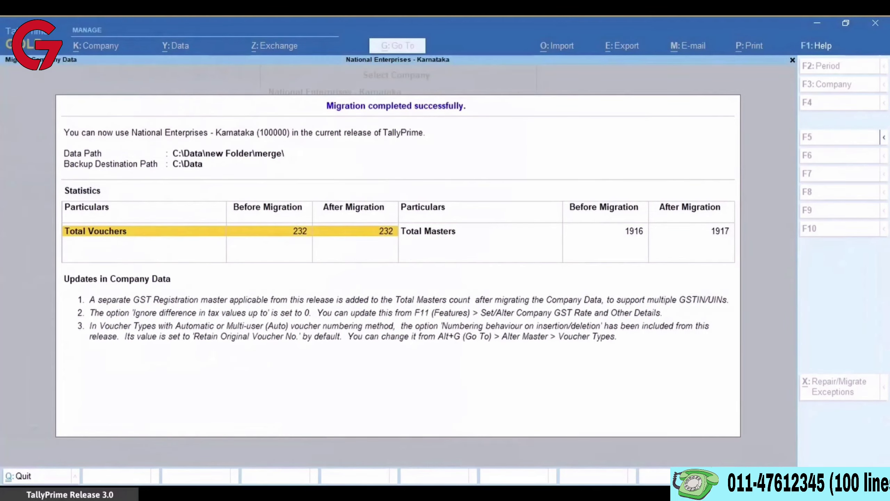
{"action": "key", "text": "Escape"}
Select the National Enterprises - Maharashtra company that requires migration and migrate its data to the current release
{"action": "key", "text": "Down"}
{"action": "key", "text": "Down"}
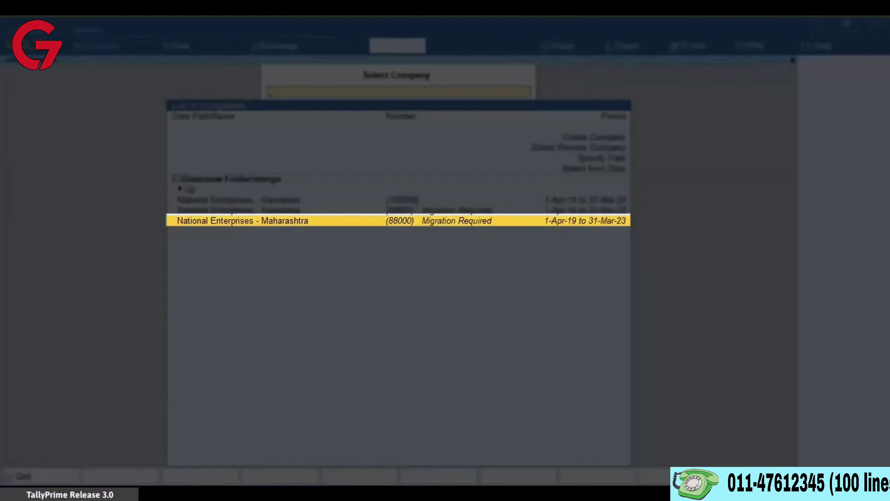
{"action": "key", "text": "Return"}
{"action": "key", "text": "Return"}
{"action": "key", "text": "Return"}
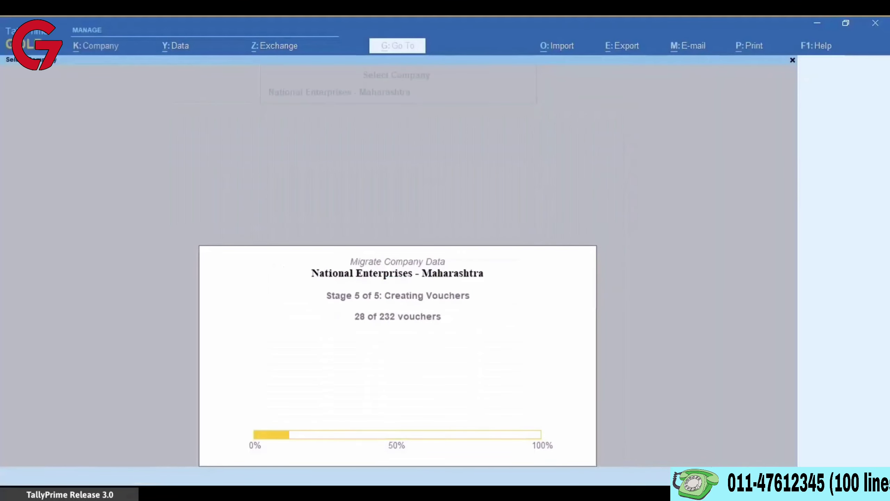
{"action": "key", "text": "Return"}
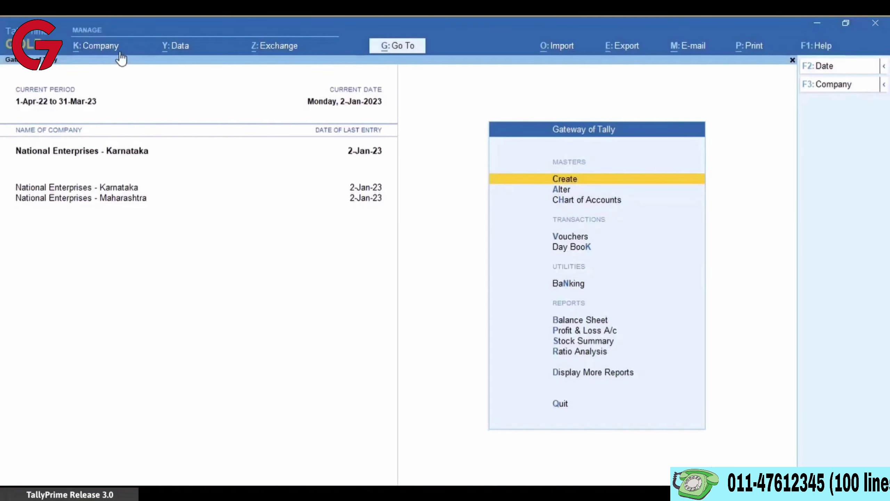
Start creating a company named National Enterprises, with the same mailing name and Bangalore as its address
{"action": "left_click", "coordinate": [116, 52]}
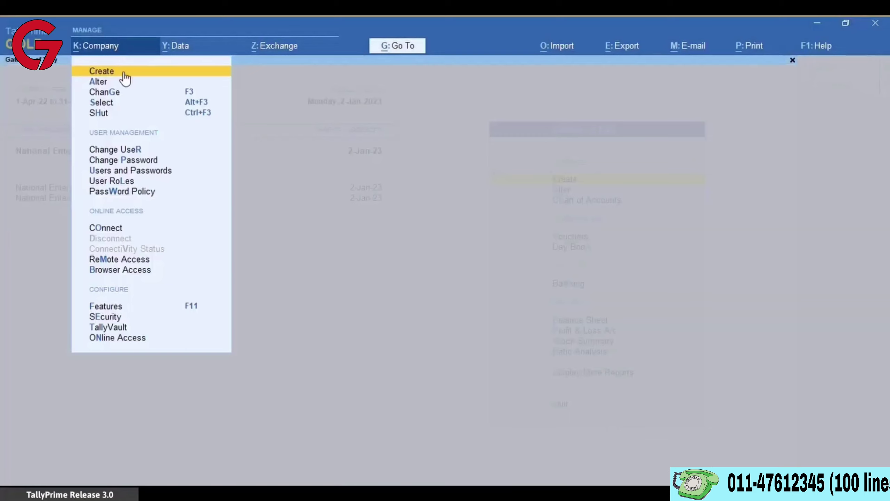
{"action": "key", "text": "Return"}
{"action": "type", "text": "National"}
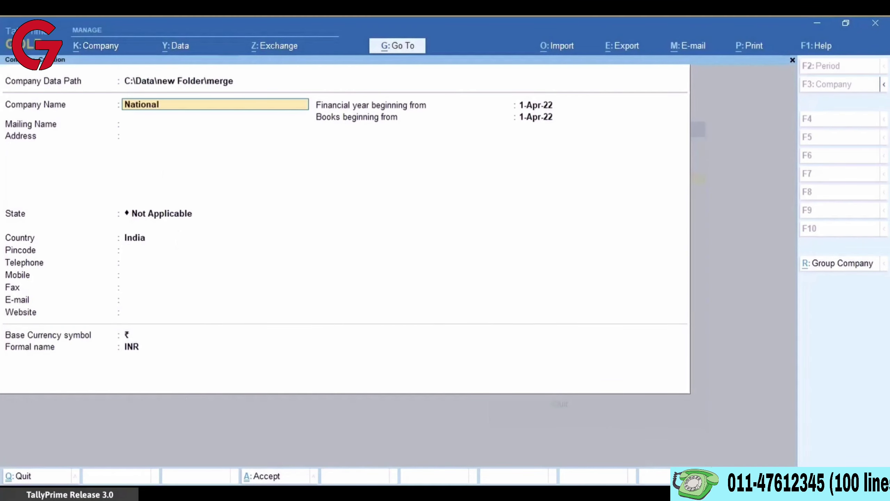
{"action": "type", "text": " Enterprises"}
{"action": "key", "text": "Return"}
{"action": "key", "text": "Return"}
{"action": "type", "text": "Bangalore"}
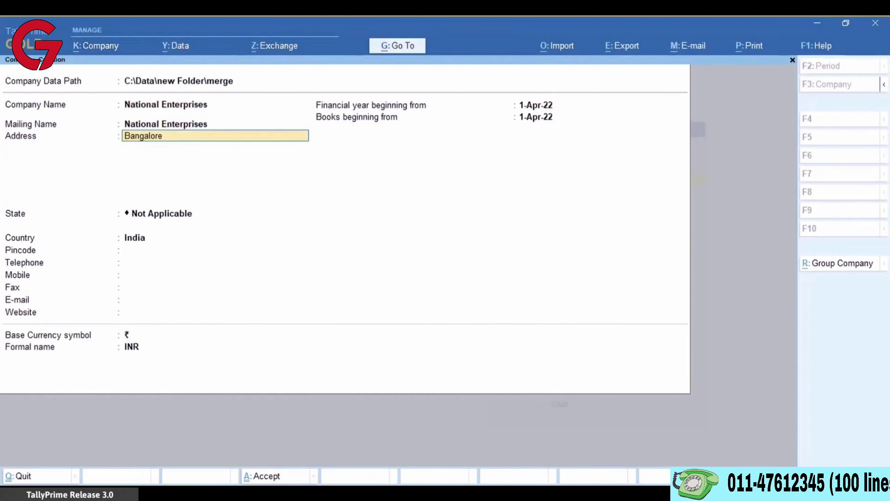
Set the state to Karnataka and the financial year beginning to 1-Apr-19, and save the new company and its feature settings
{"action": "key", "text": "Return"}
{"action": "key", "text": "Return"}
{"action": "type", "text": "Kar"}
{"action": "key", "text": "Return"}
{"action": "key", "text": "Return"}
{"action": "key", "text": "Return"}
{"action": "key", "text": "Return"}
{"action": "key", "text": "Return"}
{"action": "key", "text": "Return"}
{"action": "key", "text": "Return"}
{"action": "key", "text": "Return"}
{"action": "type", "text": "1-apr-19"}
{"action": "key", "text": "Return"}
{"action": "key", "text": "Return"}
{"action": "key", "text": "Return"}
{"action": "key", "text": "Return"}
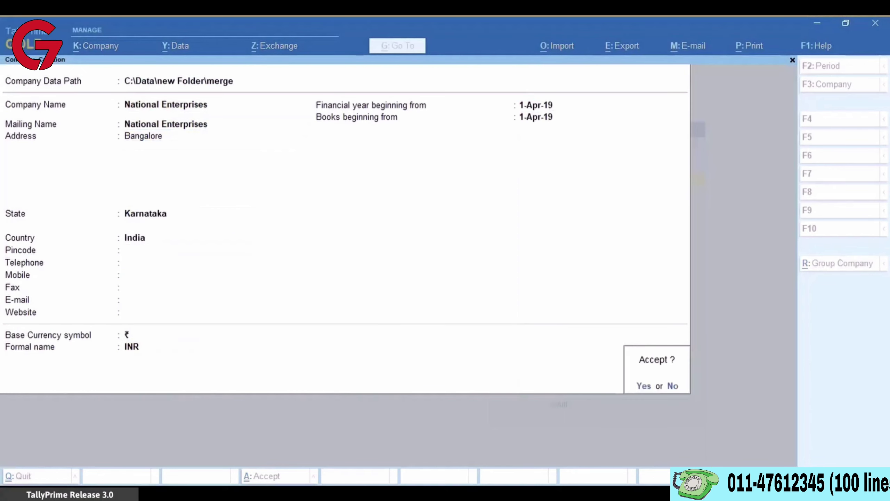
{"action": "key", "text": "Return"}
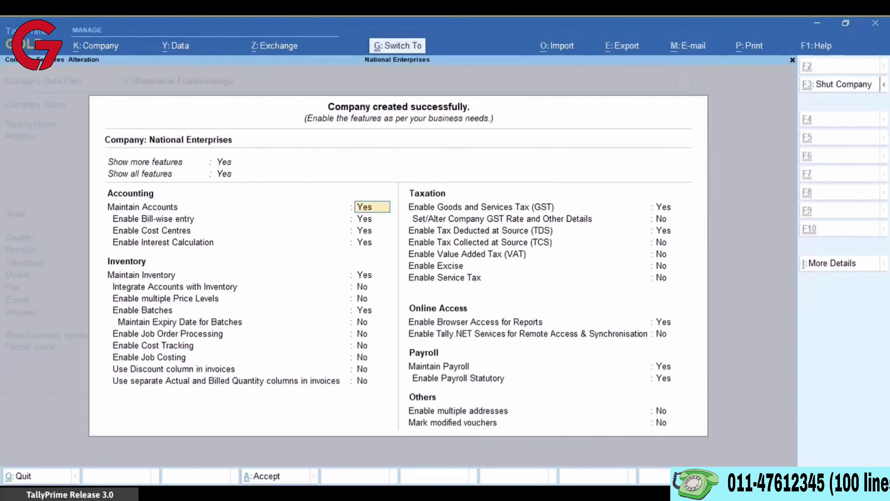
{"action": "key", "text": "ctrl+a"}
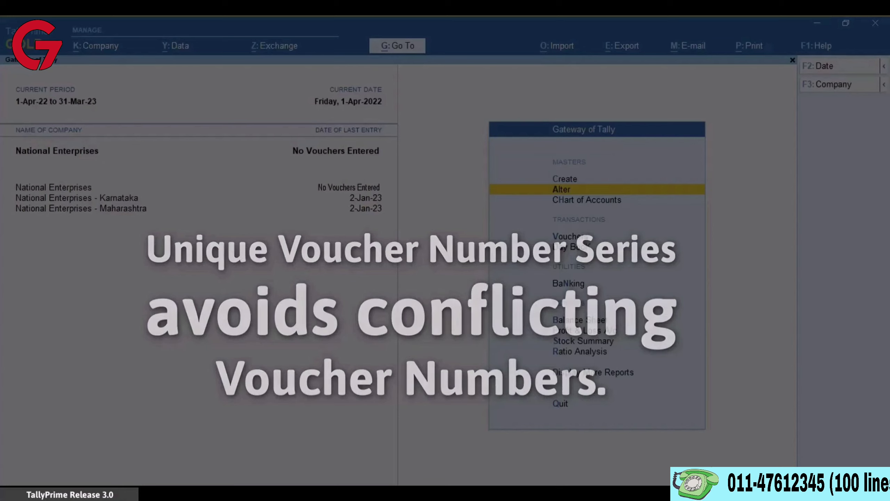
Make National Enterprises - Karnataka the active company and open its list of voucher types for alteration
{"action": "key", "text": "Up"}
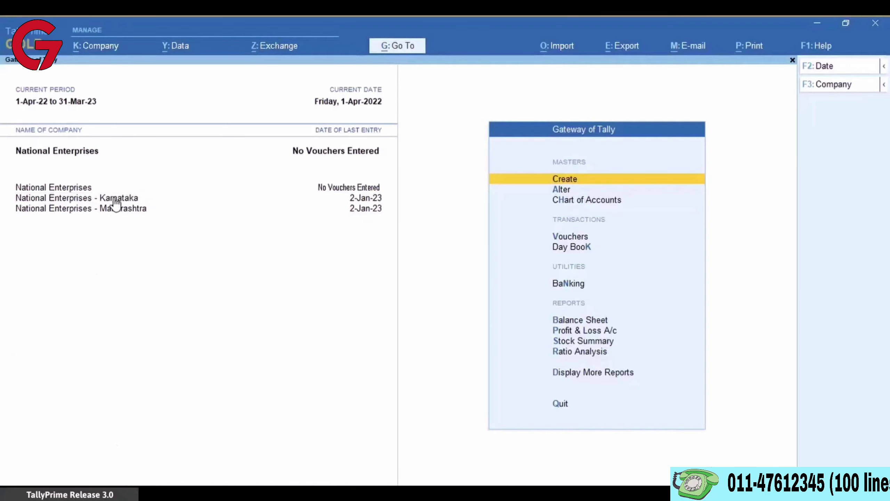
{"action": "left_click", "coordinate": [110, 200]}
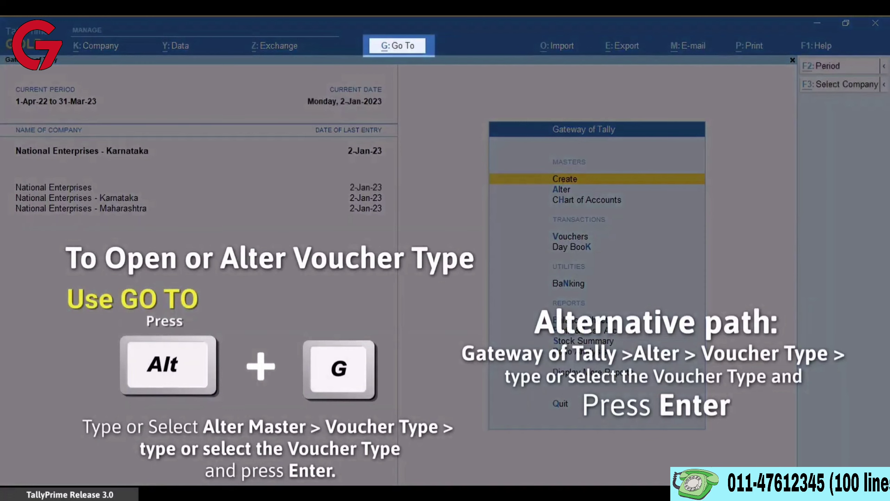
{"action": "key", "text": "alt+g"}
{"action": "key", "text": "Up"}
{"action": "key", "text": "Up"}
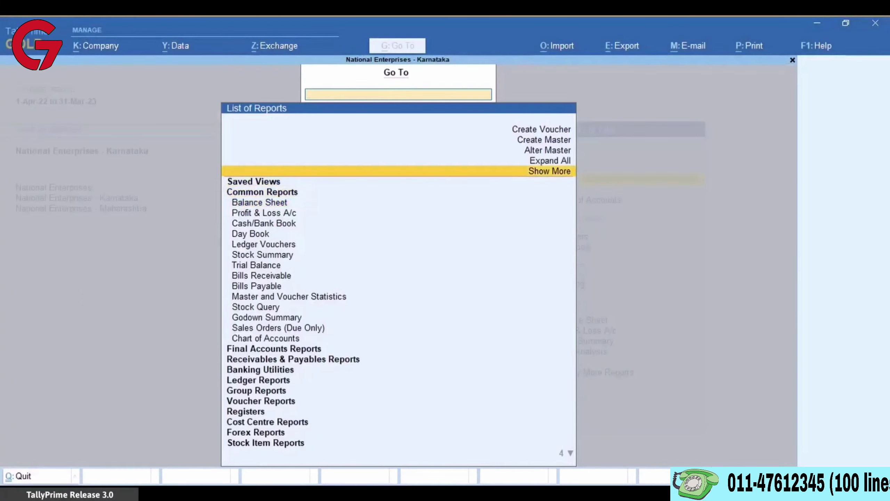
{"action": "key", "text": "Up"}
{"action": "key", "text": "Up"}
{"action": "key", "text": "Return"}
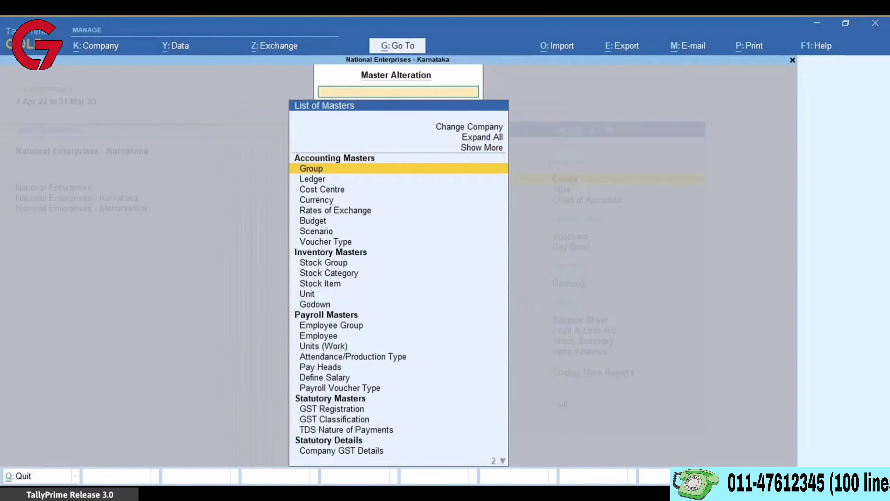
{"action": "key", "text": "Down"}
{"action": "key", "text": "Down"}
{"action": "key", "text": "Down"}
{"action": "key", "text": "Down"}
{"action": "key", "text": "Down"}
{"action": "key", "text": "Down"}
{"action": "key", "text": "Down"}
{"action": "key", "text": "Return"}
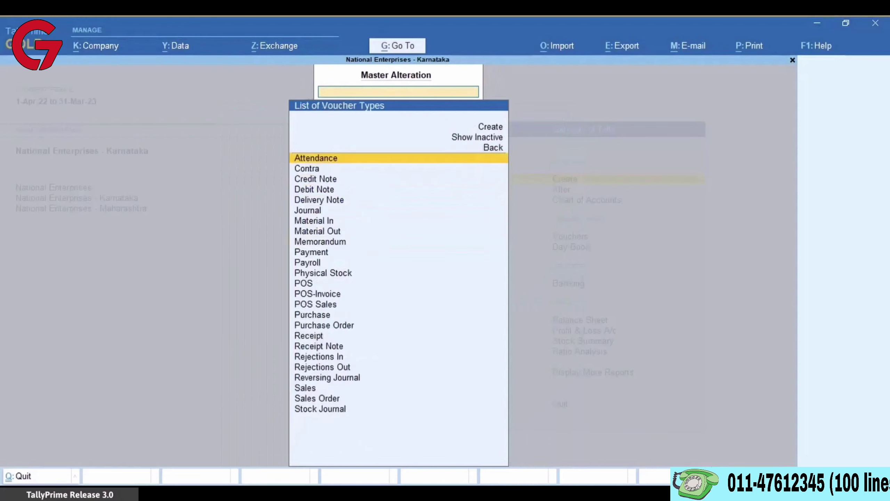
Open the Sales voucher type for alteration
{"action": "key", "text": "Down"}
{"action": "key", "text": "Down"}
{"action": "key", "text": "Down"}
{"action": "key", "text": "Down"}
{"action": "key", "text": "Down"}
{"action": "key", "text": "Down"}
{"action": "key", "text": "Down"}
{"action": "key", "text": "Down"}
{"action": "key", "text": "Down"}
{"action": "key", "text": "Down"}
{"action": "key", "text": "Down"}
{"action": "key", "text": "Down"}
{"action": "key", "text": "Down"}
{"action": "key", "text": "Down"}
{"action": "key", "text": "Down"}
{"action": "key", "text": "Down"}
{"action": "key", "text": "Down"}
{"action": "key", "text": "Down"}
{"action": "key", "text": "Down"}
{"action": "key", "text": "Down"}
{"action": "key", "text": "Down"}
{"action": "key", "text": "Down"}
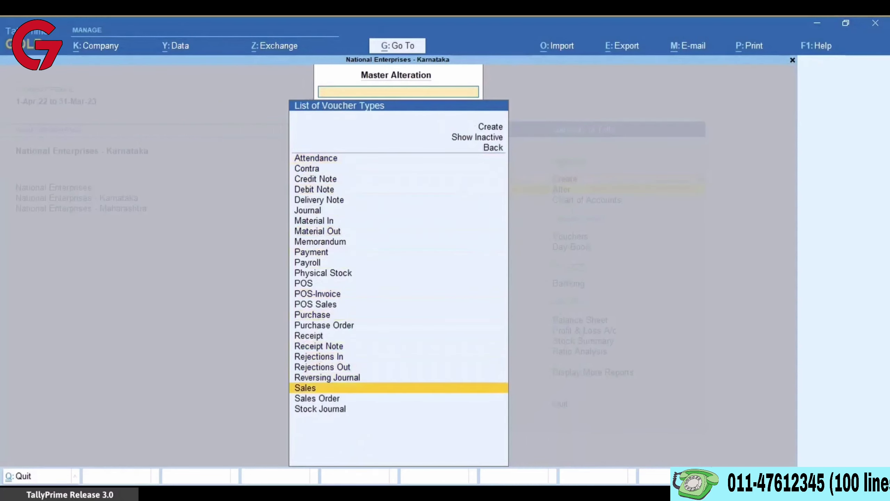
{"action": "key", "text": "Return"}
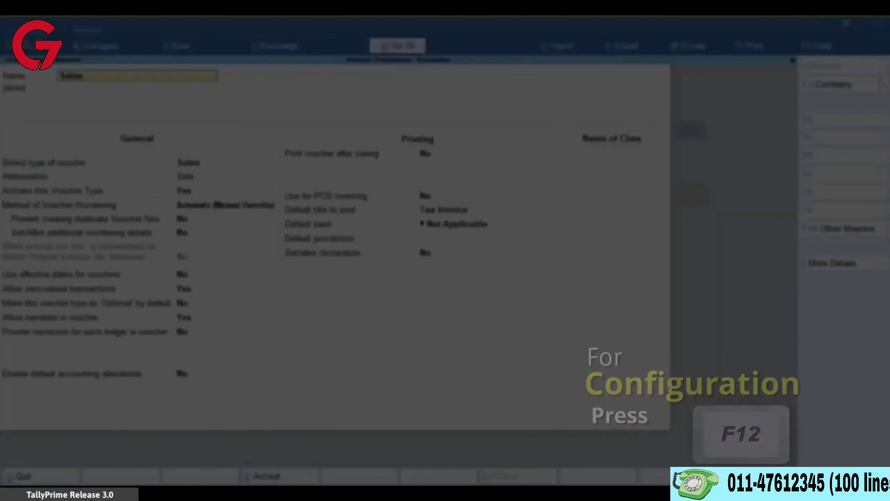
Enable the configuration option to define multiple numbering series for vouchers and save the configuration
{"action": "key", "text": "F12"}
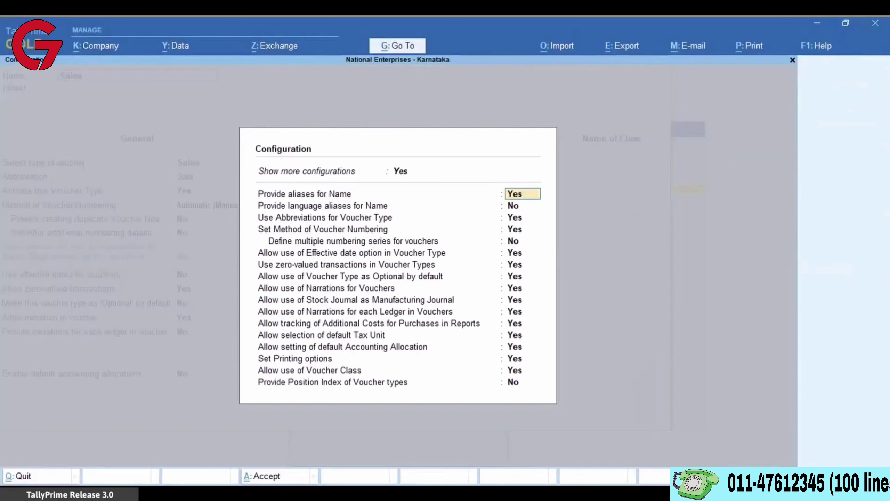
{"action": "key", "text": "Down"}
{"action": "key", "text": "Down"}
{"action": "key", "text": "Down"}
{"action": "key", "text": "Down"}
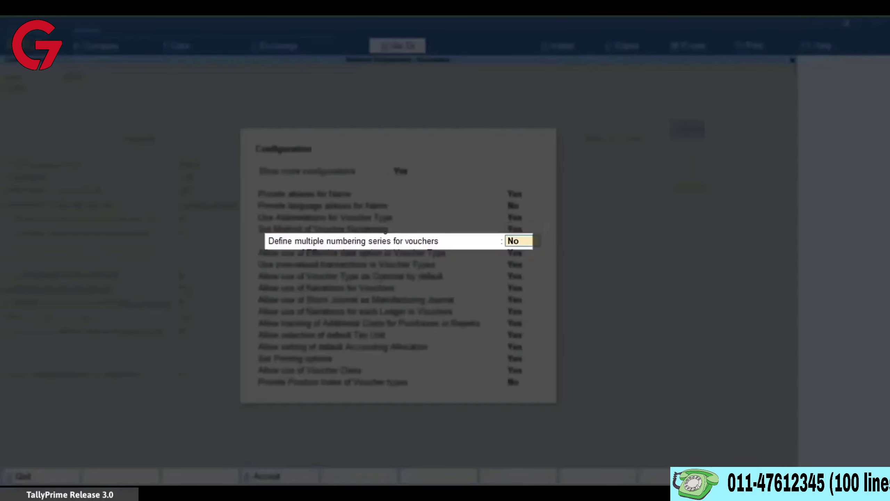
{"action": "type", "text": "Yes"}
{"action": "key", "text": "Return"}
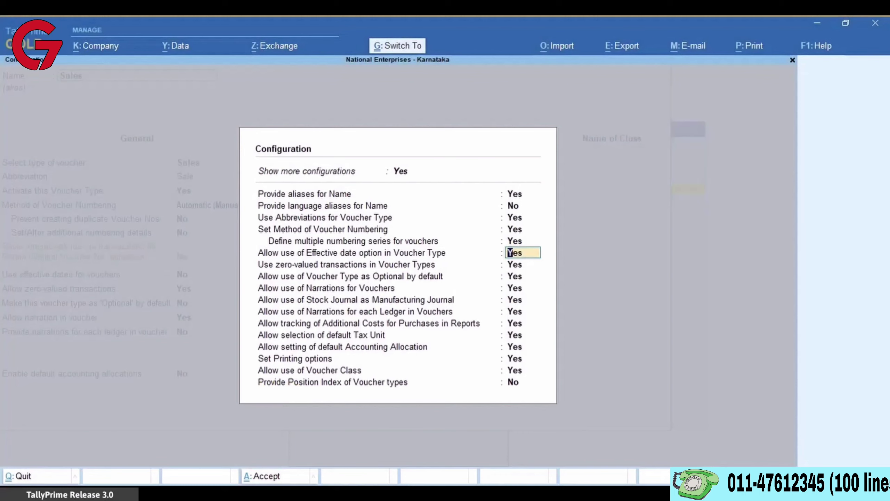
{"action": "key", "text": "ctrl+a"}
Set Define multiple numbering series for vouchers to Yes in the Sales voucher type
{"action": "key", "text": "Return"}
{"action": "key", "text": "Return"}
{"action": "key", "text": "Return"}
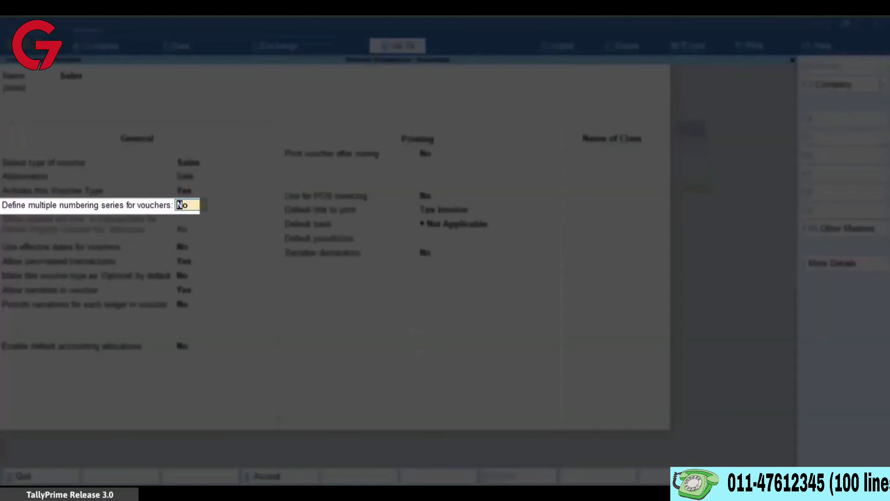
{"action": "type", "text": "Y"}
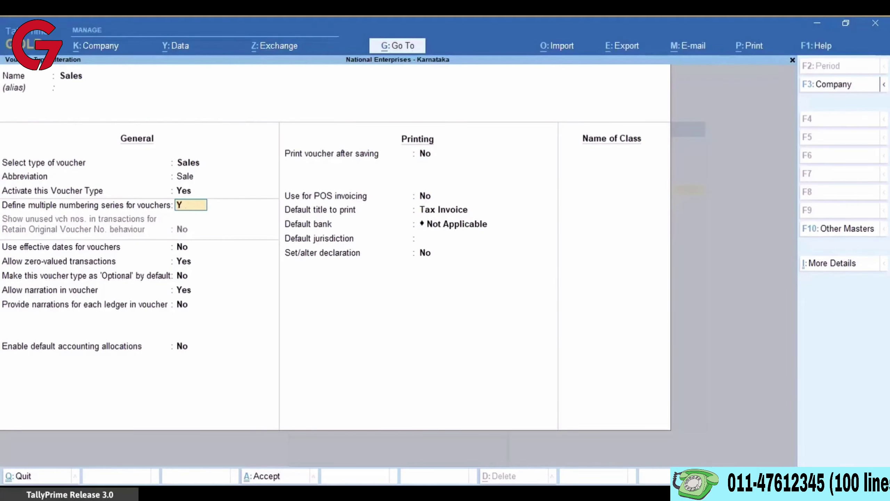
{"action": "type", "text": "es"}
{"action": "key", "text": "Return"}
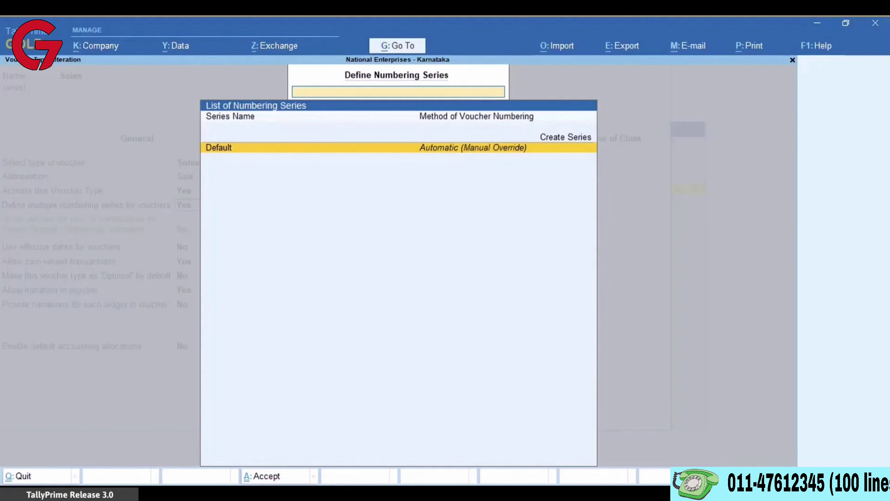
Rename the Default numbering series KAR, with Automatic numbering that retains original voucher numbers, and save the Sales voucher type
{"action": "key", "text": "Return"}
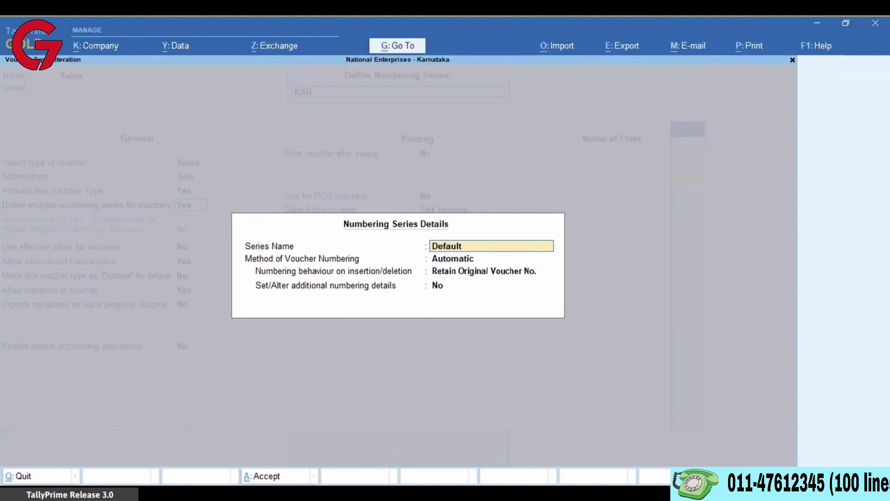
{"action": "type", "text": "KAR"}
{"action": "key", "text": "Return"}
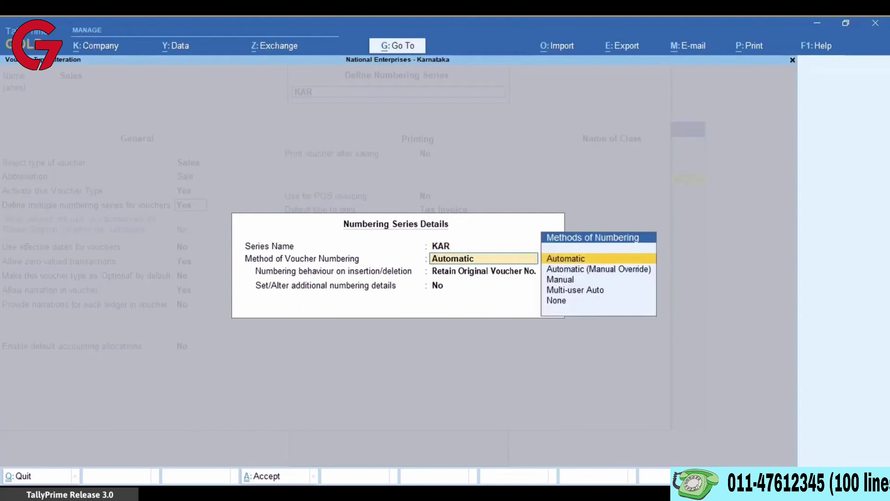
{"action": "key", "text": "Return"}
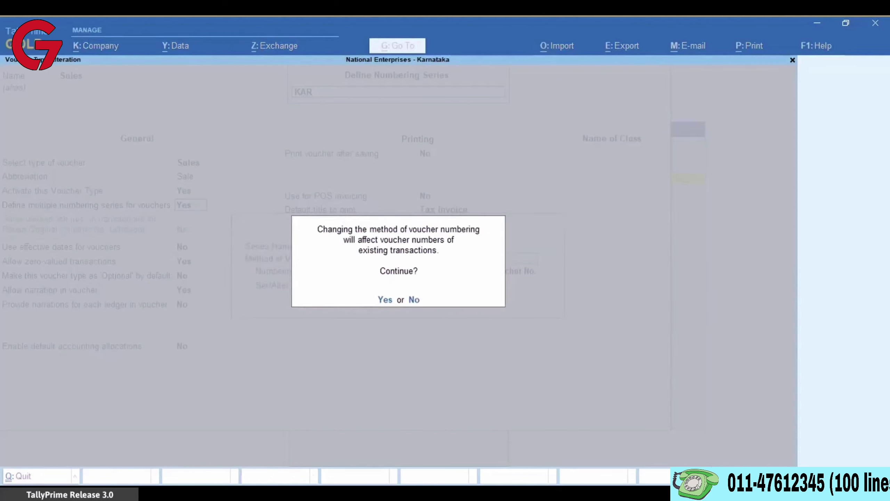
{"action": "key", "text": "Return"}
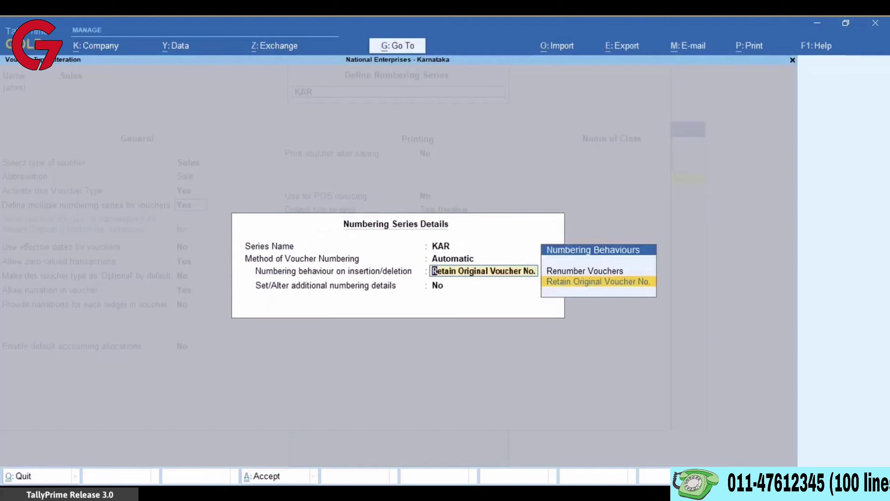
{"action": "key", "text": "Return"}
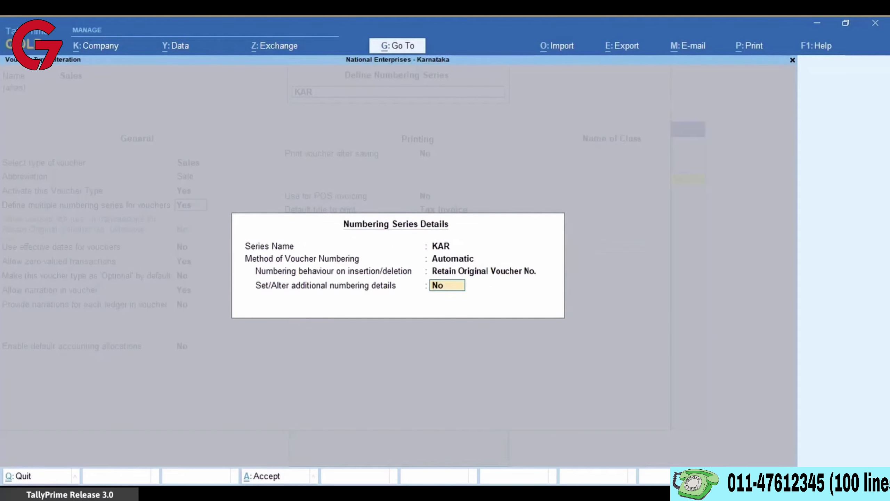
{"action": "key", "text": "Return"}
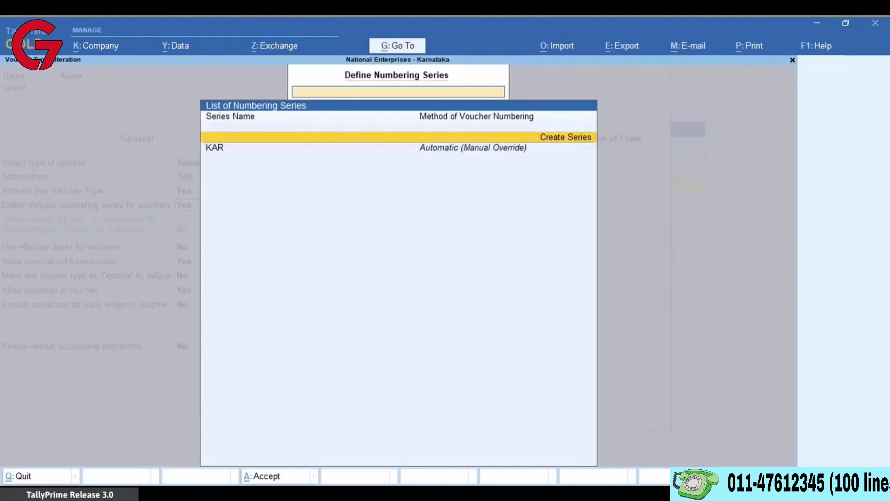
{"action": "key", "text": "ctrl+a"}
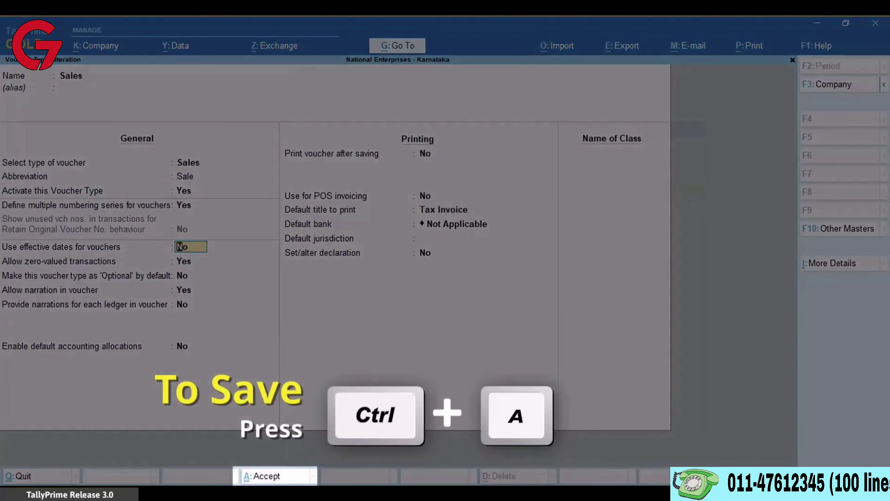
{"action": "key", "text": "ctrl"}
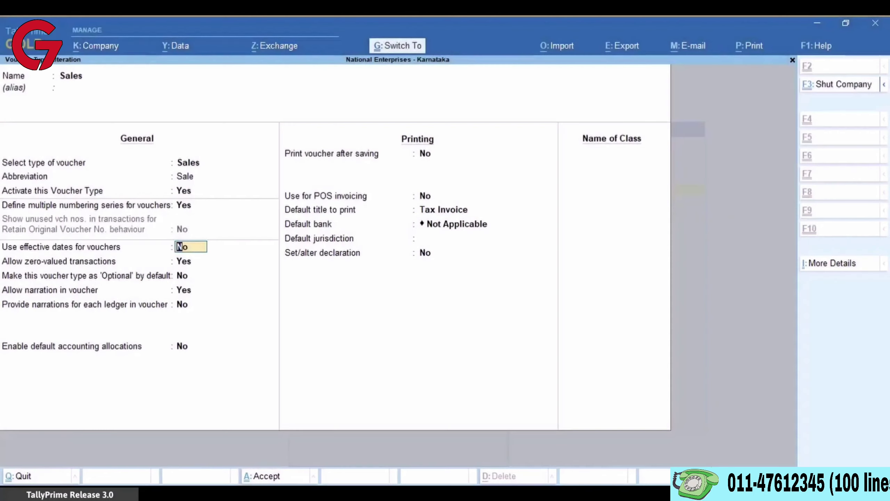
{"action": "key", "text": "ctrl+a"}
Look through the list of voucher types, from Attendance past Journal, Payment and Purchase, for others needing a numbering series
{"action": "key", "text": "Up"}
{"action": "key", "text": "Up"}
{"action": "key", "text": "Up"}
{"action": "key", "text": "Up"}
{"action": "key", "text": "Up"}
{"action": "key", "text": "Up"}
{"action": "key", "text": "Home"}
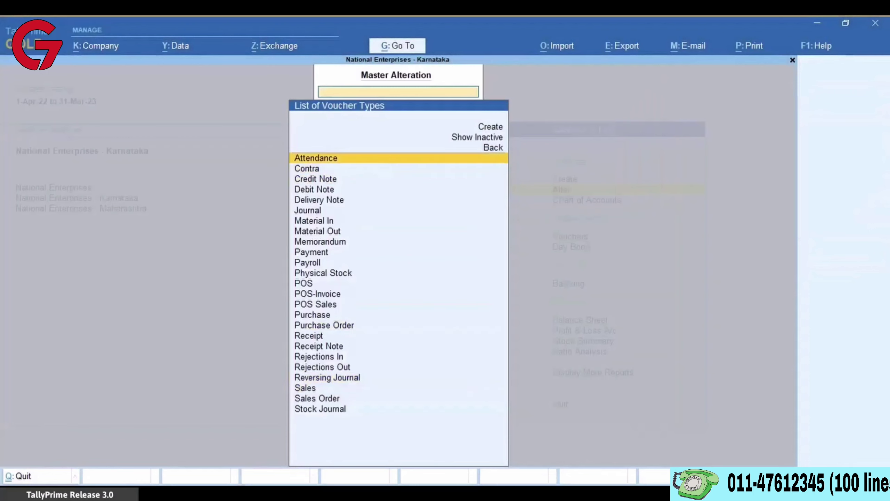
{"action": "key", "text": "Down"}
{"action": "key", "text": "Down"}
{"action": "key", "text": "Down"}
{"action": "key", "text": "Down"}
{"action": "key", "text": "Down"}
{"action": "key", "text": "Down"}
{"action": "key", "text": "Down"}
{"action": "key", "text": "Down"}
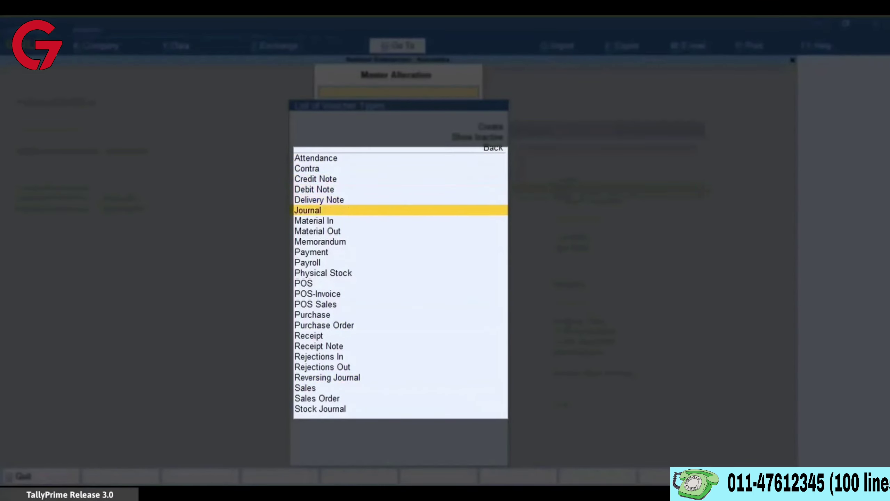
{"action": "key", "text": "Down"}
{"action": "key", "text": "Down"}
{"action": "key", "text": "Down"}
{"action": "key", "text": "Down"}
{"action": "key", "text": "Down"}
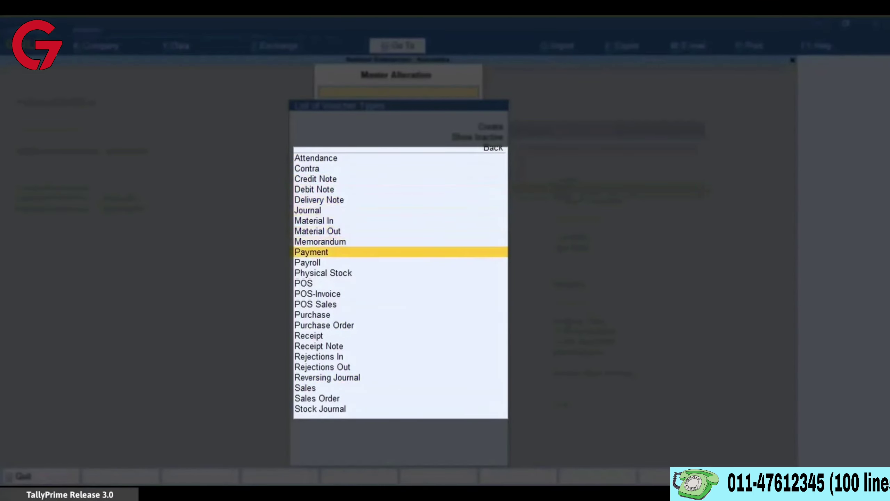
{"action": "key", "text": "Down"}
{"action": "key", "text": "Down"}
{"action": "key", "text": "Down"}
{"action": "key", "text": "Down"}
{"action": "key", "text": "Down"}
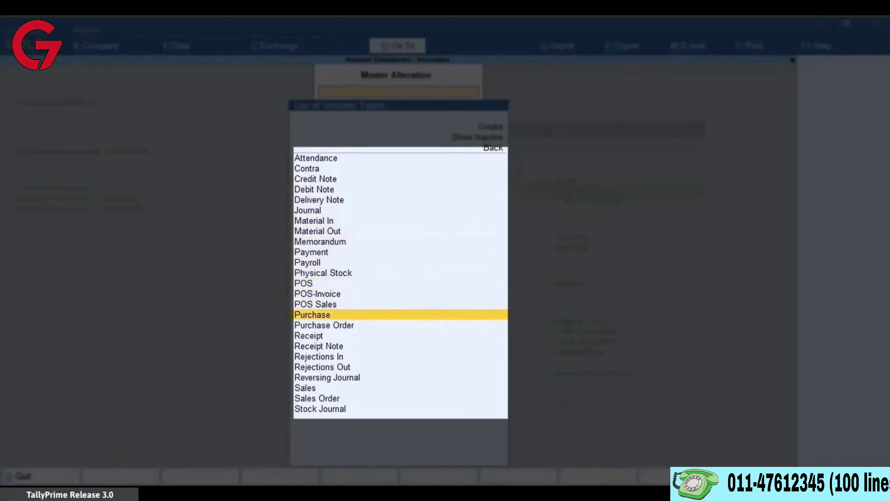
{"action": "key", "text": "Down"}
{"action": "key", "text": "Down"}
{"action": "key", "text": "Down"}
{"action": "key", "text": "Down"}
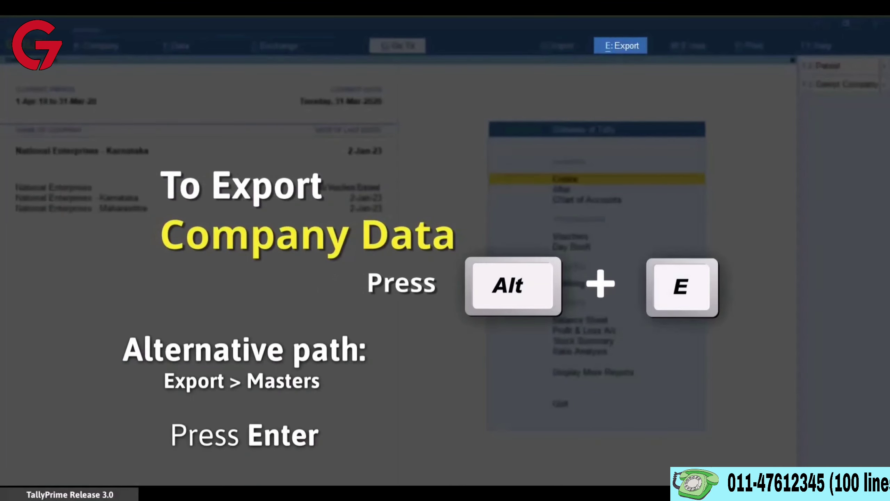
Start a masters export for National Enterprises - Karnataka and open its export configuration
{"action": "key", "text": "alt+e"}
{"action": "key", "text": "Down"}
{"action": "key", "text": "Down"}
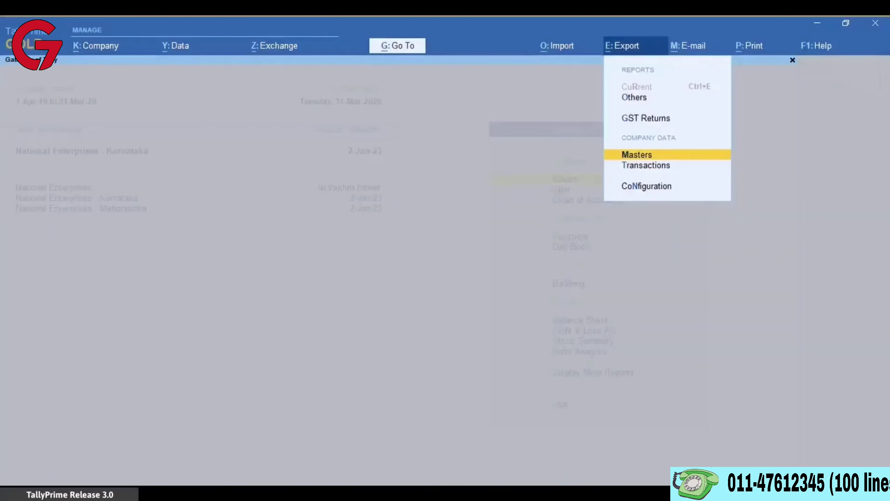
{"action": "key", "text": "Return"}
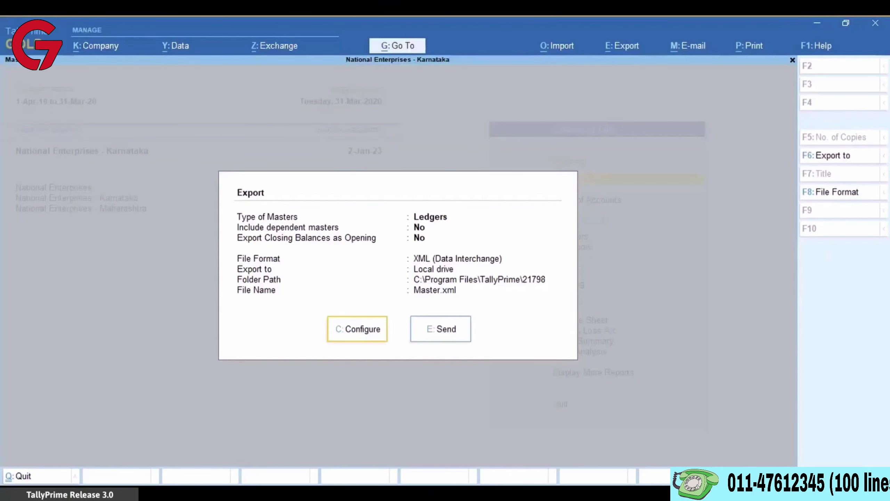
{"action": "key", "text": "c"}
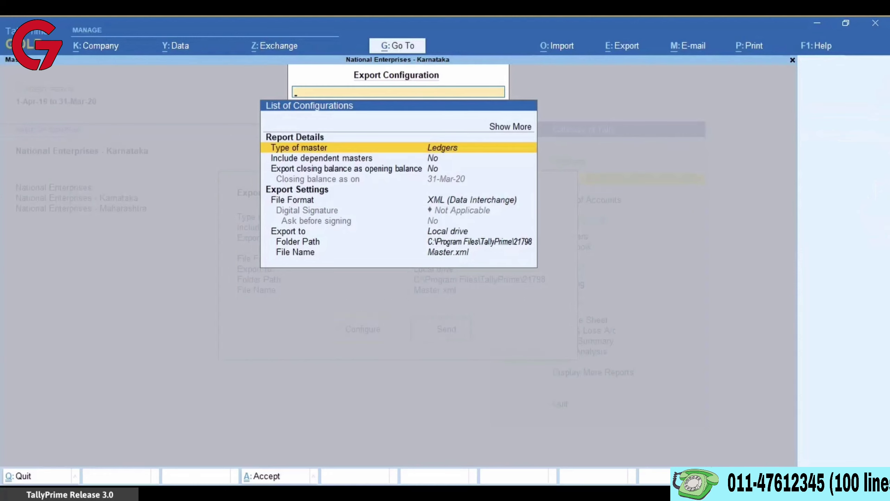
Set the type of master to All Masters and Include dependent masters to Yes in the export configuration
{"action": "key", "text": "Return"}
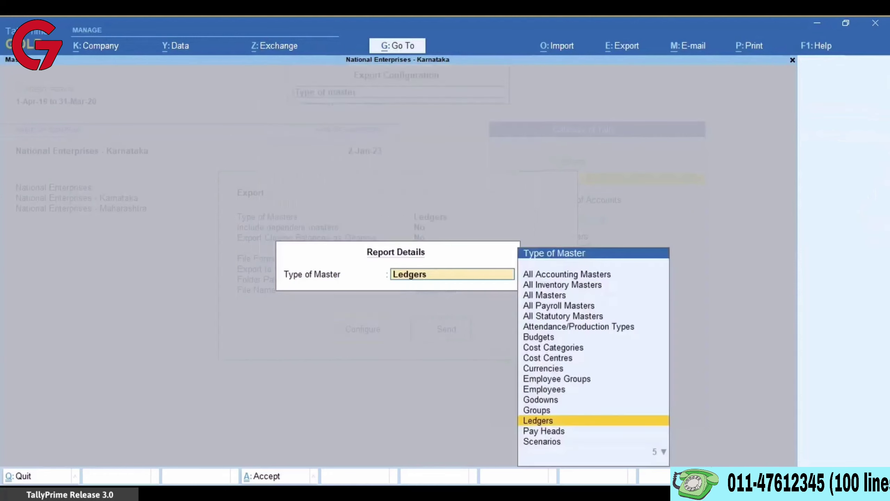
{"action": "key", "text": "Up"}
{"action": "key", "text": "Up"}
{"action": "key", "text": "Up"}
{"action": "key", "text": "Up"}
{"action": "key", "text": "Up"}
{"action": "key", "text": "Up"}
{"action": "key", "text": "Up"}
{"action": "key", "text": "Up"}
{"action": "key", "text": "Up"}
{"action": "key", "text": "Up"}
{"action": "key", "text": "Up"}
{"action": "key", "text": "Up"}
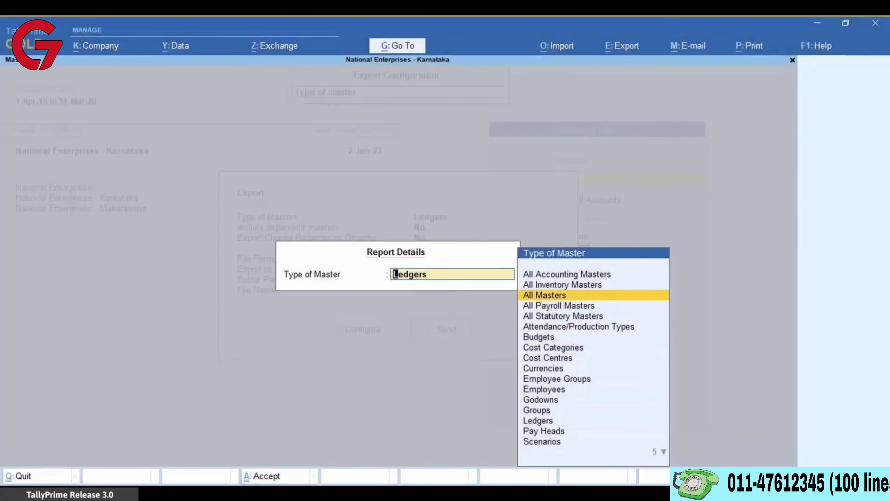
{"action": "key", "text": "Return"}
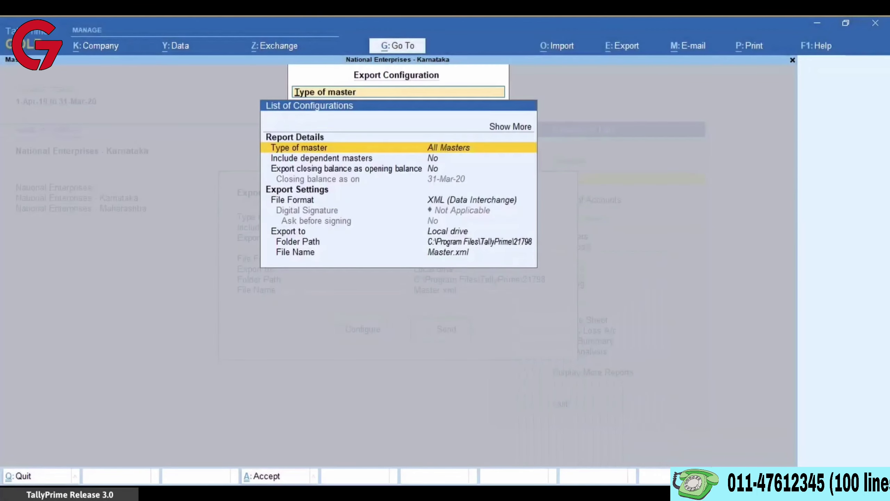
{"action": "key", "text": "Down"}
{"action": "key", "text": "Return"}
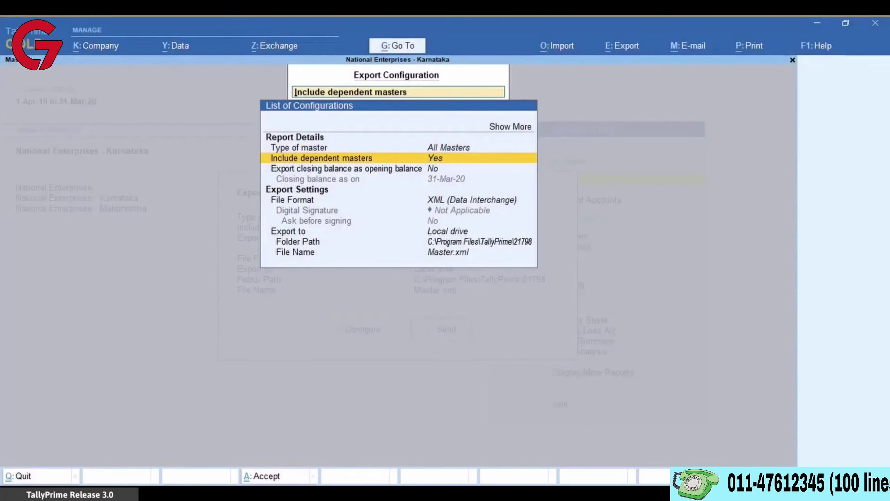
Select XML (Data Interchange) as the file format for the masters export
{"action": "key", "text": "Down"}
{"action": "key", "text": "Down"}
{"action": "key", "text": "Down"}
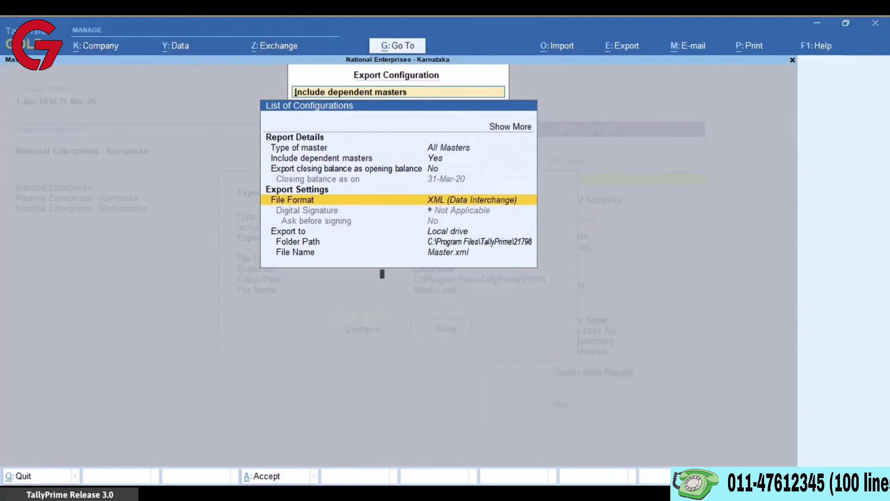
{"action": "key", "text": "Return"}
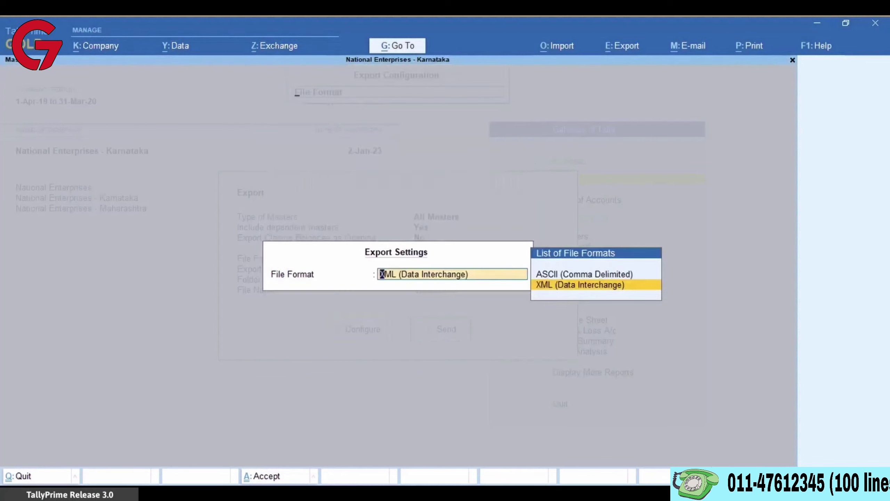
{"action": "key", "text": "Return"}
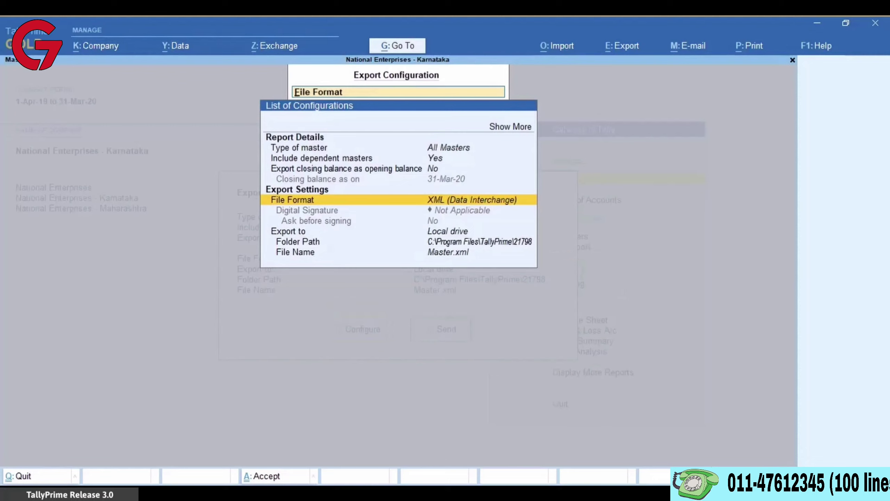
Set the export location to Local drive with folder path D:\export and accept the export configuration
{"action": "key", "text": "Down"}
{"action": "key", "text": "Down"}
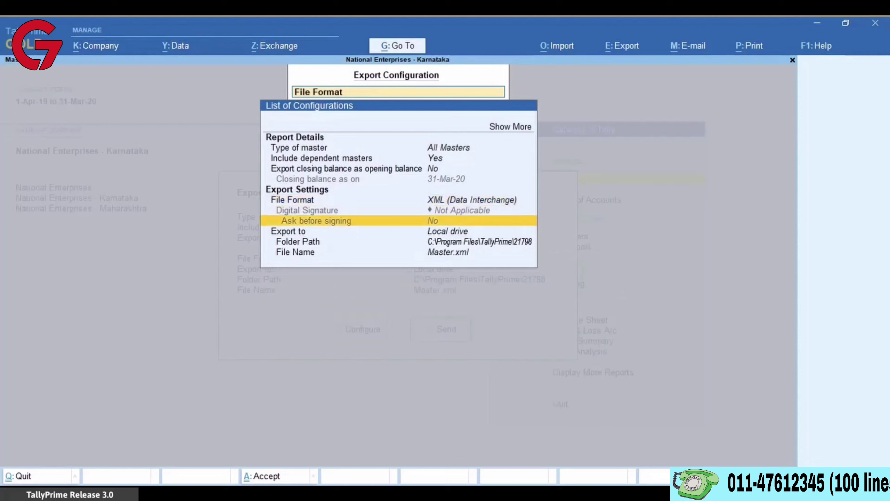
{"action": "key", "text": "Down"}
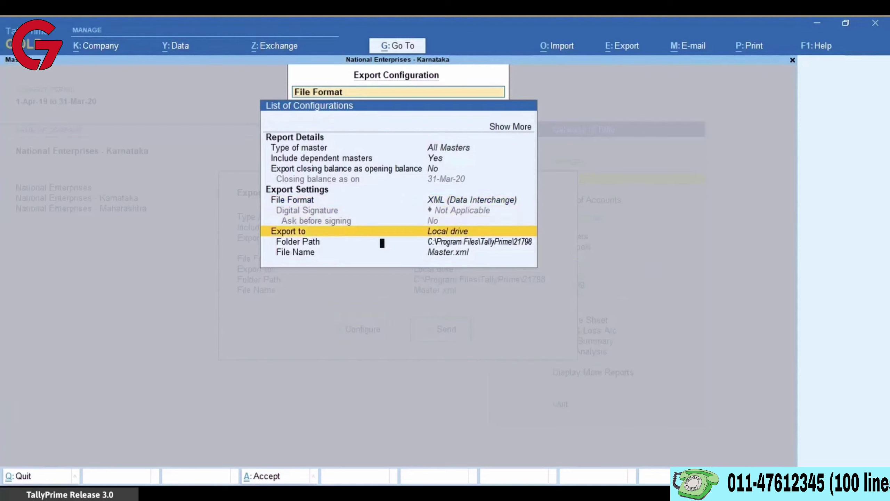
{"action": "key", "text": "Return"}
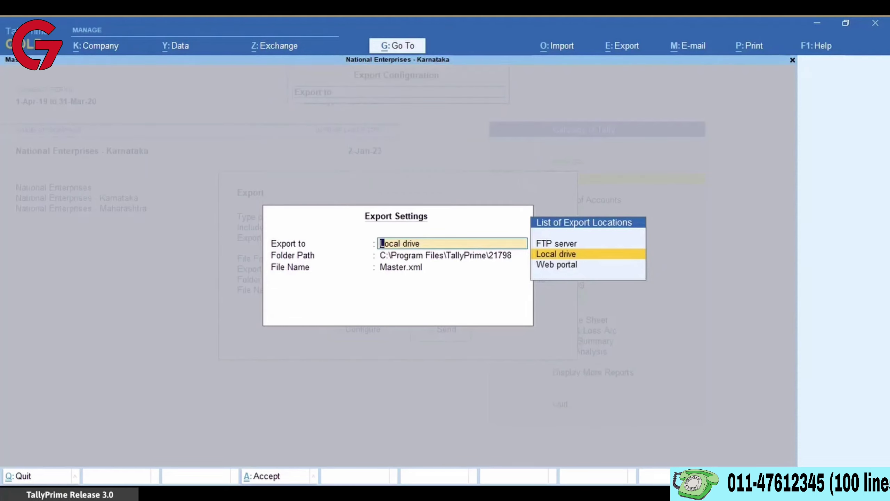
{"action": "key", "text": "Return"}
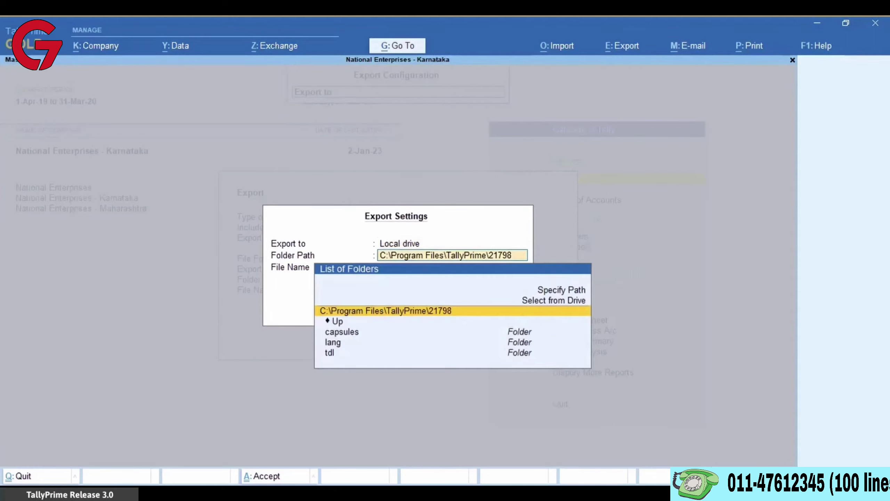
{"action": "key", "text": "Up"}
{"action": "key", "text": "Up"}
{"action": "key", "text": "Return"}
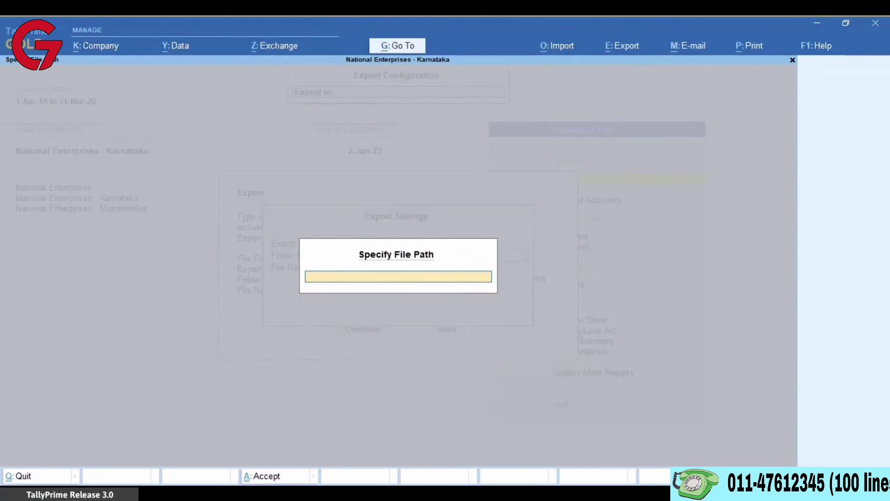
{"action": "type", "text": "D:\\export"}
{"action": "key", "text": "Return"}
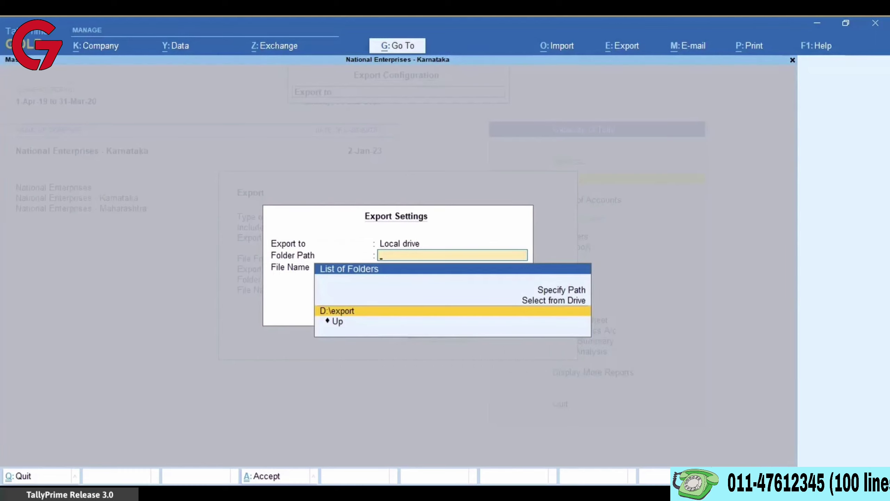
{"action": "key", "text": "ctrl+a"}
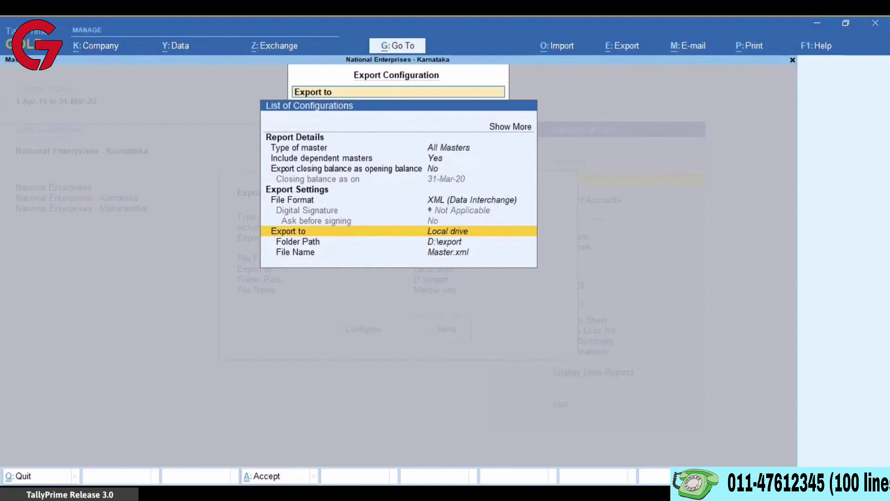
{"action": "key", "text": "ctrl+a"}
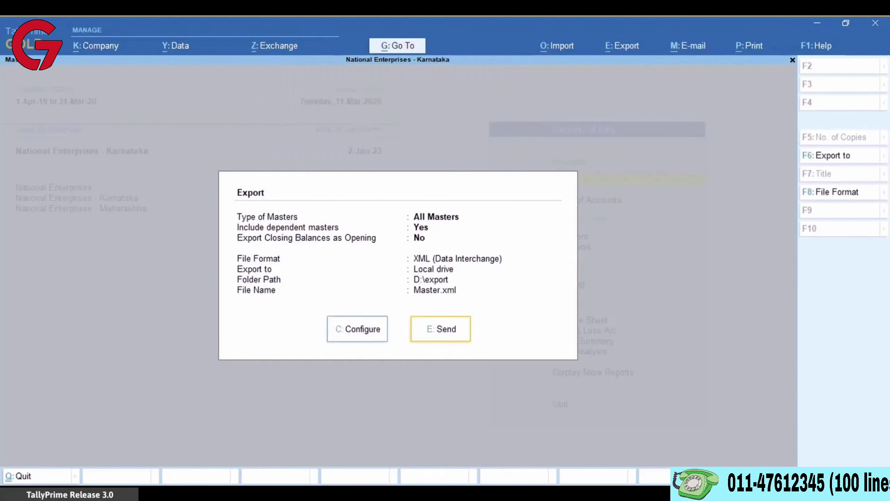
Export all masters to Master.xml and close the Export window
{"action": "left_click", "coordinate": [444, 331]}
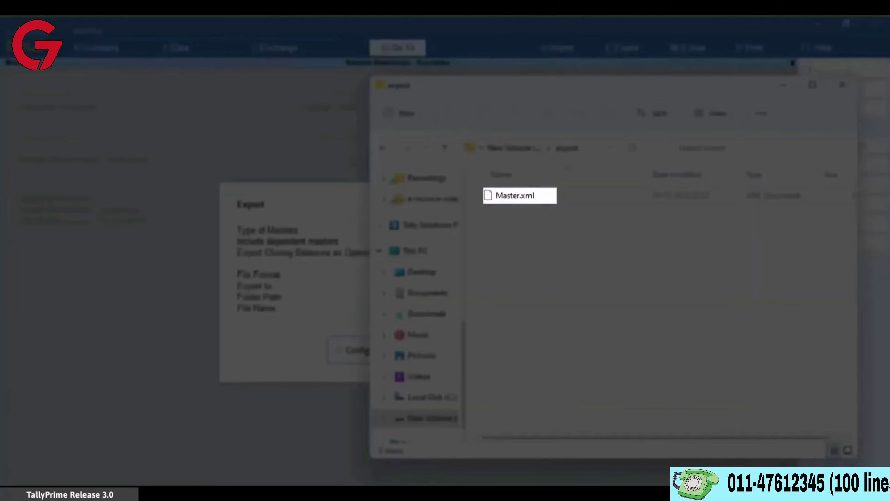
{"action": "key", "text": "alt+Tab"}
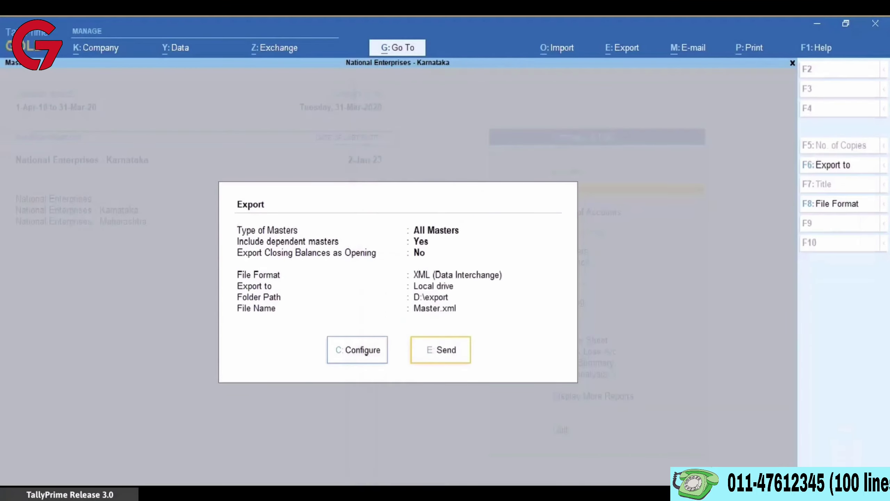
{"action": "key", "text": "Escape"}
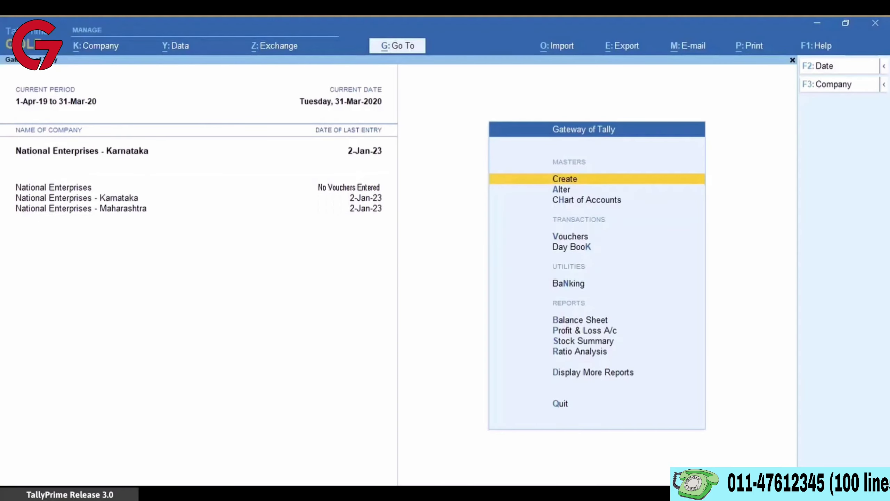
Switch to the company National Enterprises and open the masters import
{"action": "left_click", "coordinate": [74, 188]}
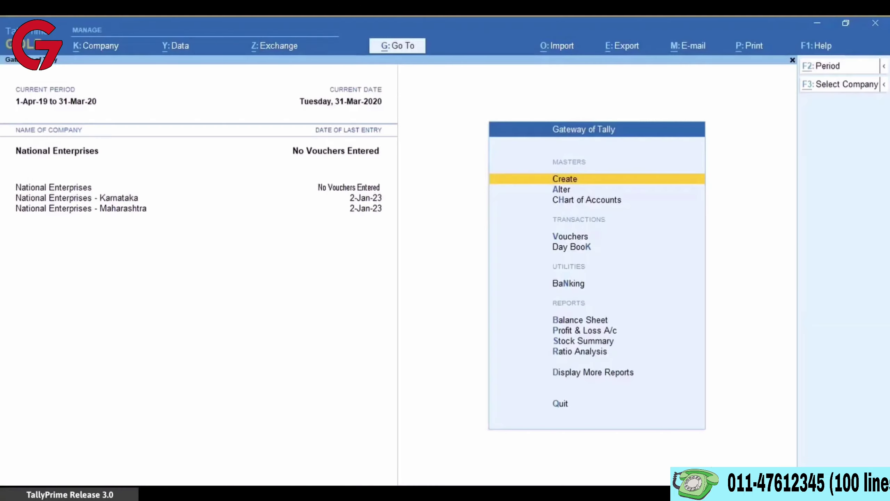
{"action": "key", "text": "alt+o"}
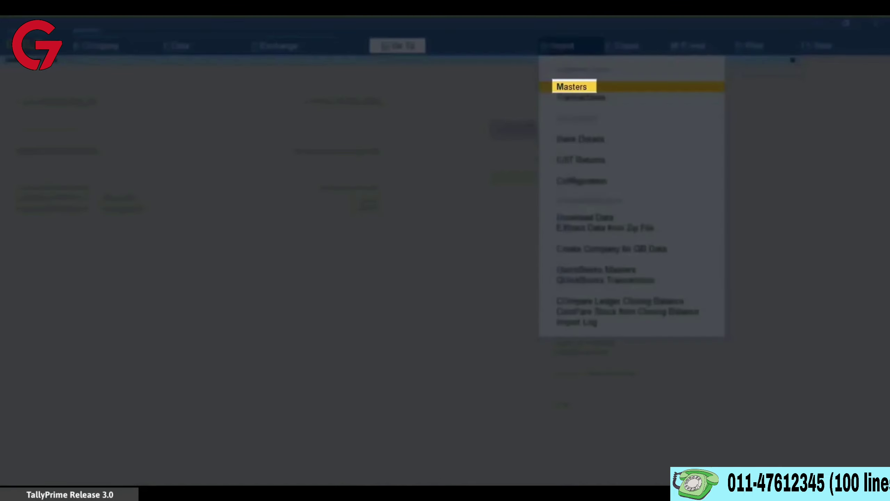
{"action": "key", "text": "Return"}
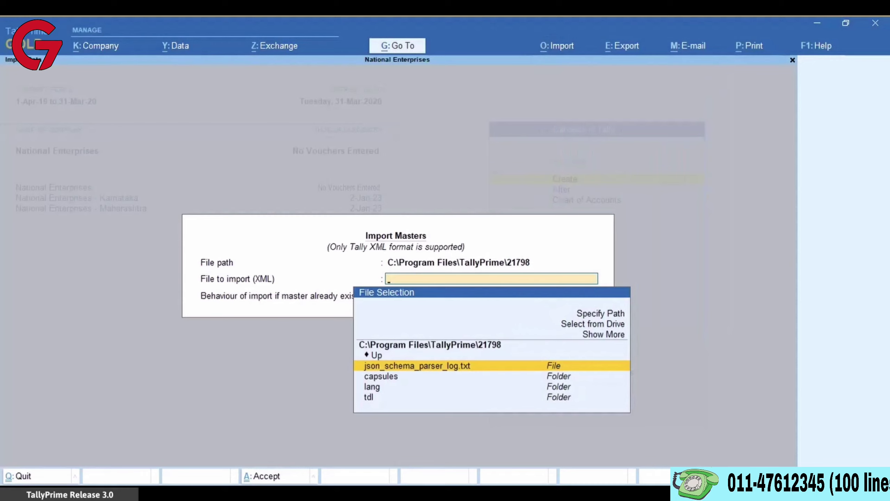
Import the masters from Master.xml in the folder D:\Export into National Enterprises
{"action": "key", "text": "Up"}
{"action": "key", "text": "Up"}
{"action": "key", "text": "Up"}
{"action": "key", "text": "Up"}
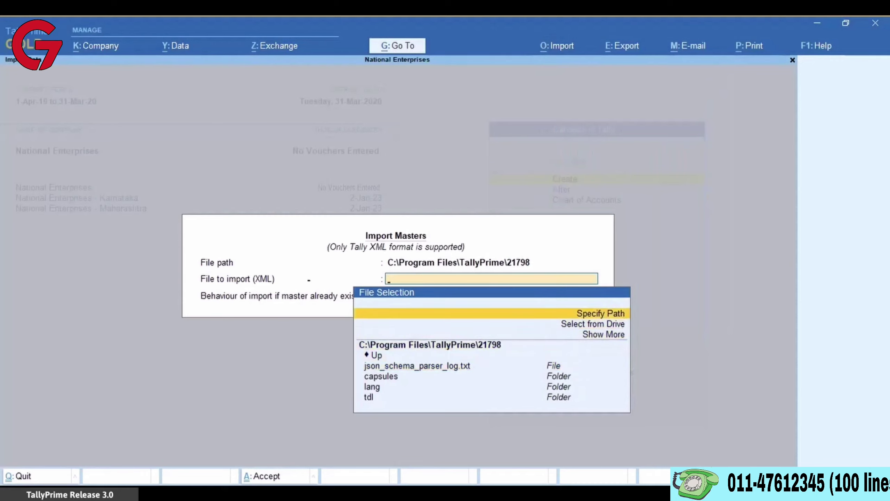
{"action": "key", "text": "Return"}
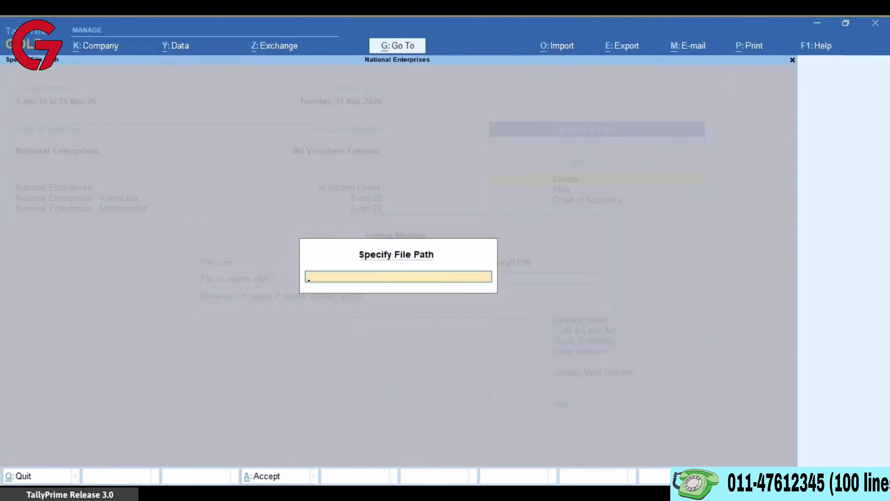
{"action": "type", "text": "D:\\Export"}
{"action": "key", "text": "Return"}
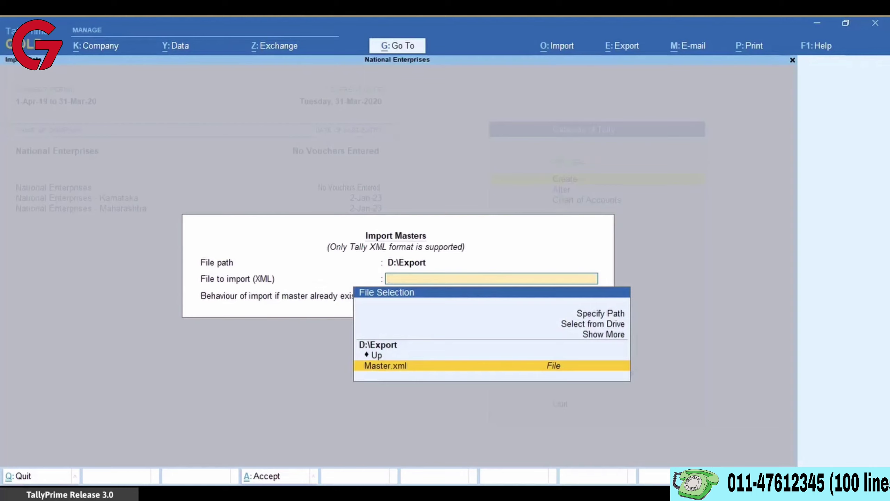
{"action": "key", "text": "Return"}
{"action": "key", "text": "Return"}
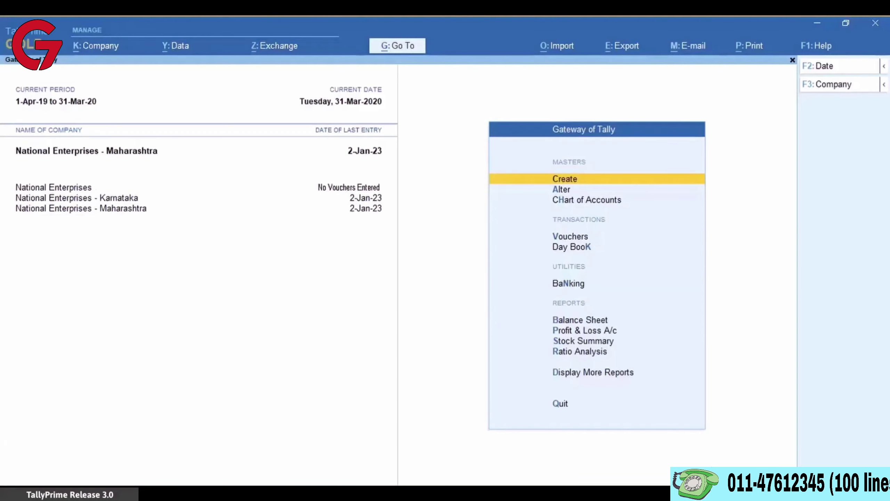
Switch to the company National Enterprises - Karnataka and open the transactions export
{"action": "left_click", "coordinate": [110, 199]}
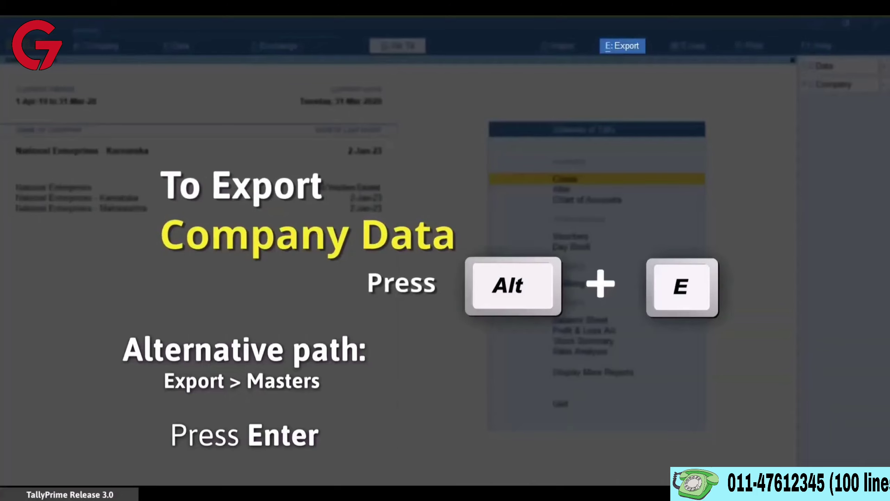
{"action": "key", "text": "alt+e"}
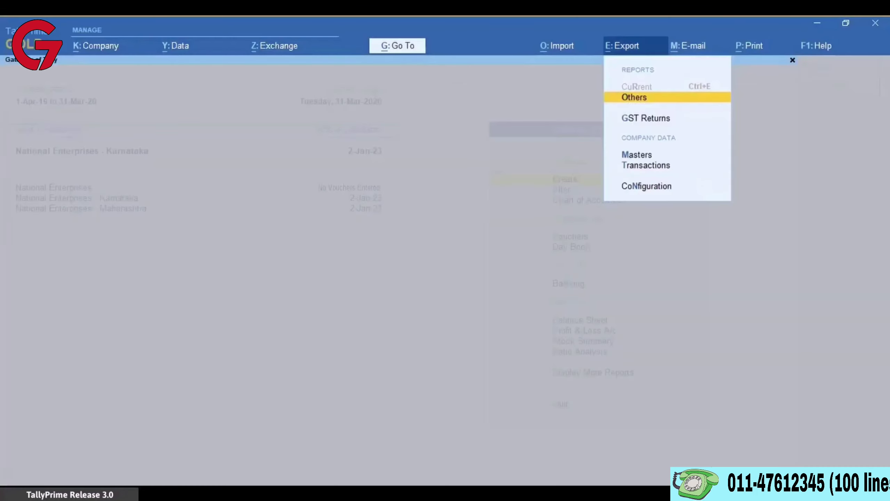
{"action": "key", "text": "Down"}
{"action": "key", "text": "Down"}
{"action": "key", "text": "Down"}
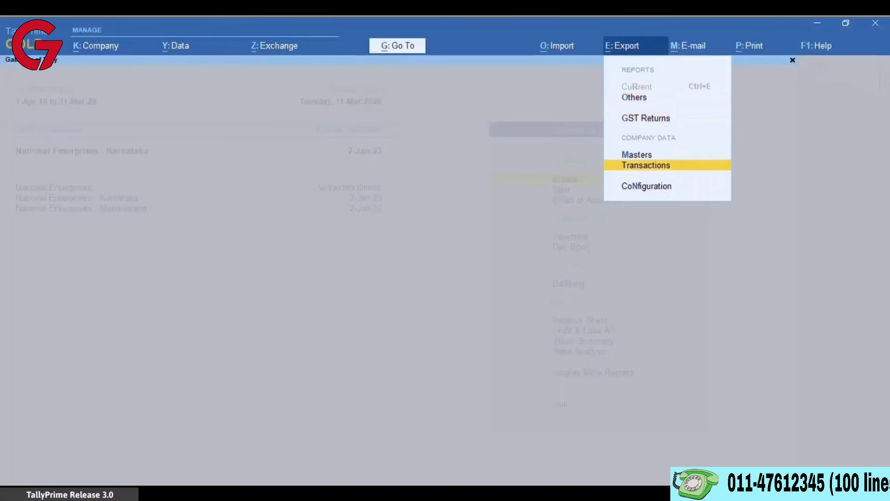
{"action": "key", "text": "Return"}
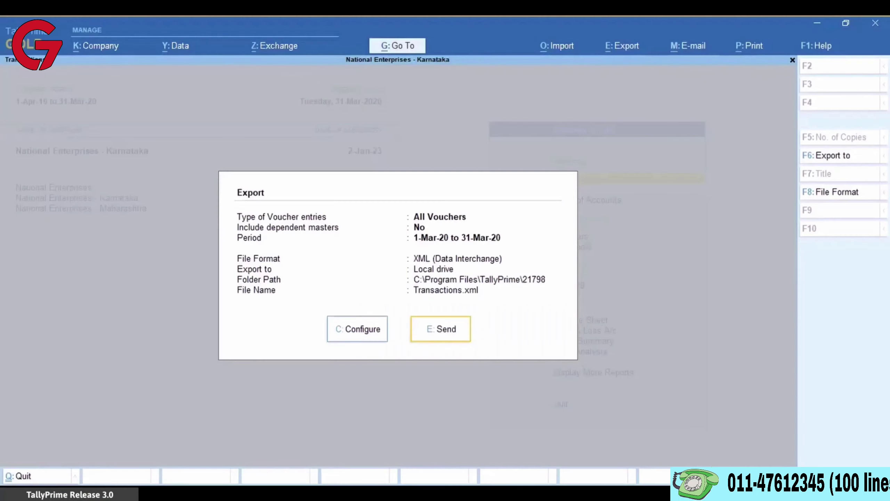
Open the export configuration and set Include dependent masters to Yes
{"action": "key", "text": "Left"}
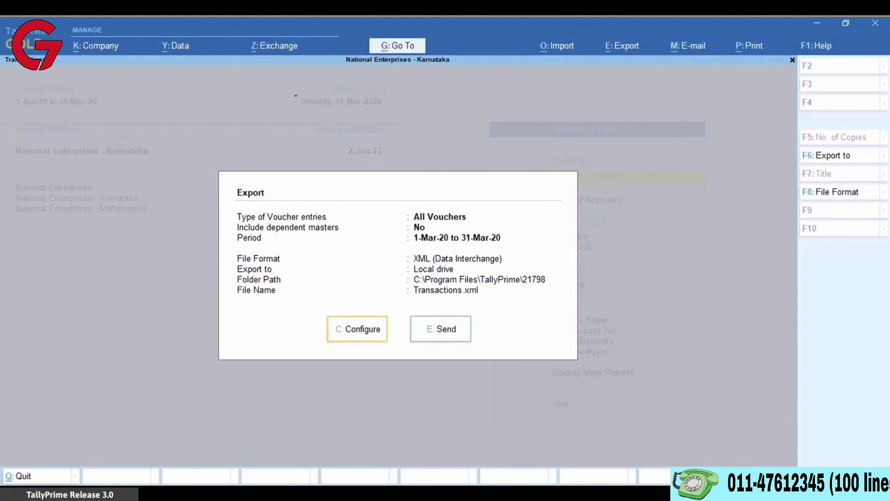
{"action": "key", "text": "Return"}
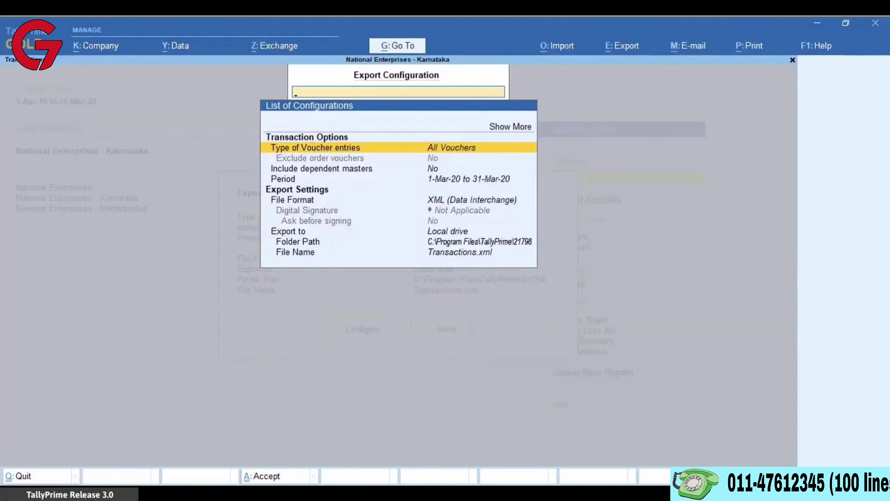
{"action": "key", "text": "Down"}
{"action": "key", "text": "Return"}
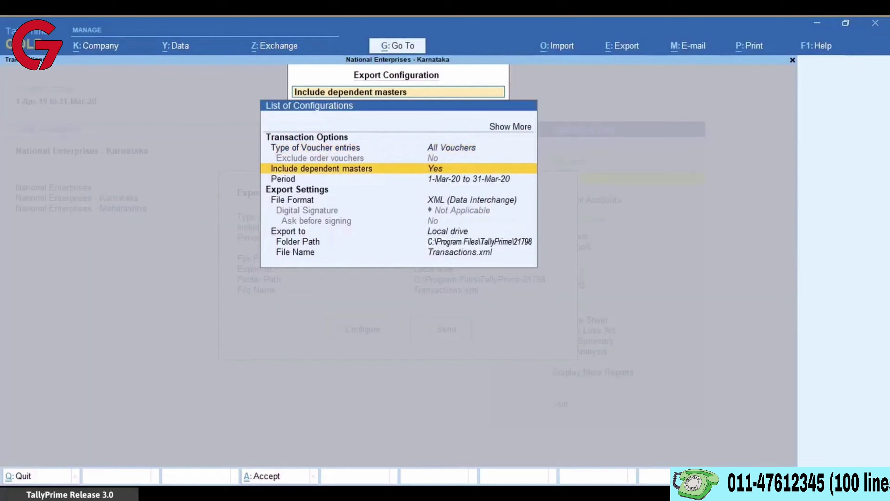
Set the export period from 1-4-2019 to 2-1-2023 and keep XML (Data Interchange) as the file format
{"action": "key", "text": "Down"}
{"action": "key", "text": "Return"}
{"action": "type", "text": "1-4-19"}
{"action": "key", "text": "Return"}
{"action": "type", "text": "2-1-23"}
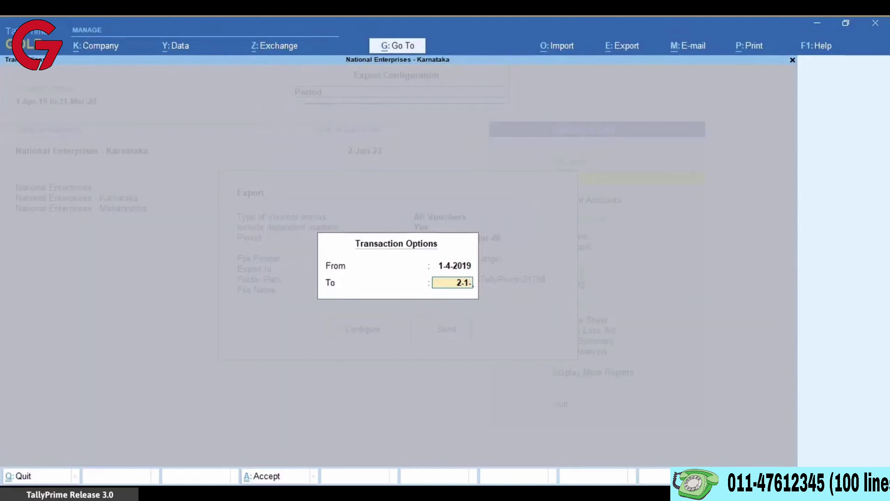
{"action": "key", "text": "Return"}
{"action": "key", "text": "Down"}
{"action": "key", "text": "Down"}
{"action": "key", "text": "Return"}
{"action": "key", "text": "Return"}
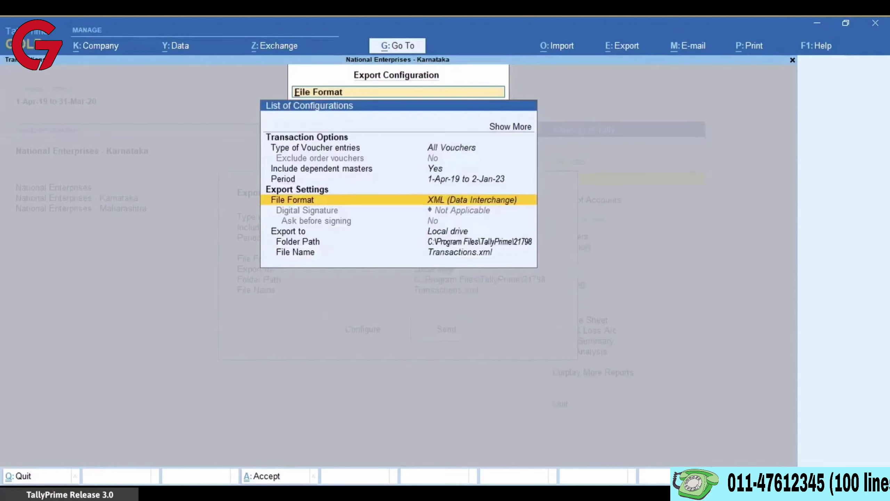
Set the export location to Local drive, folder path D:\export, with file name Transactions.xml, and accept the export configuration
{"action": "key", "text": "Down"}
{"action": "key", "text": "Return"}
{"action": "key", "text": "Return"}
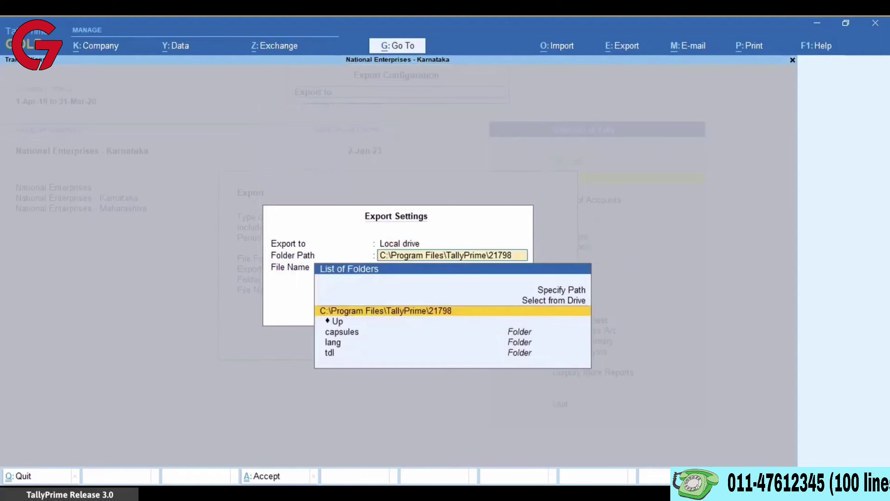
{"action": "key", "text": "Up"}
{"action": "key", "text": "Up"}
{"action": "key", "text": "Return"}
{"action": "type", "text": "D:\\export"}
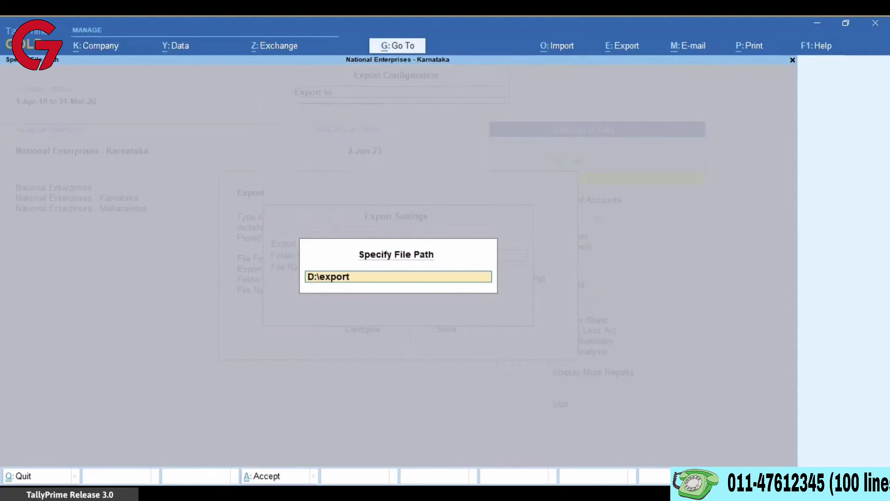
{"action": "key", "text": "Return"}
{"action": "key", "text": "Return"}
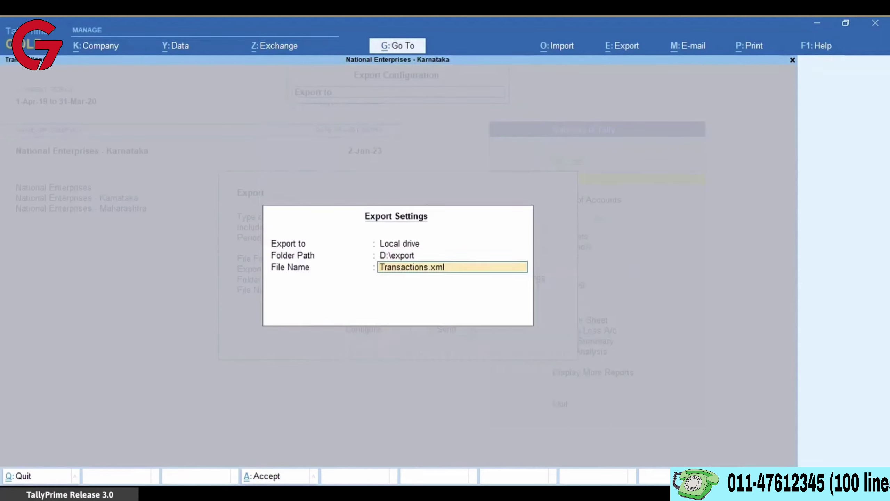
{"action": "key", "text": "Return"}
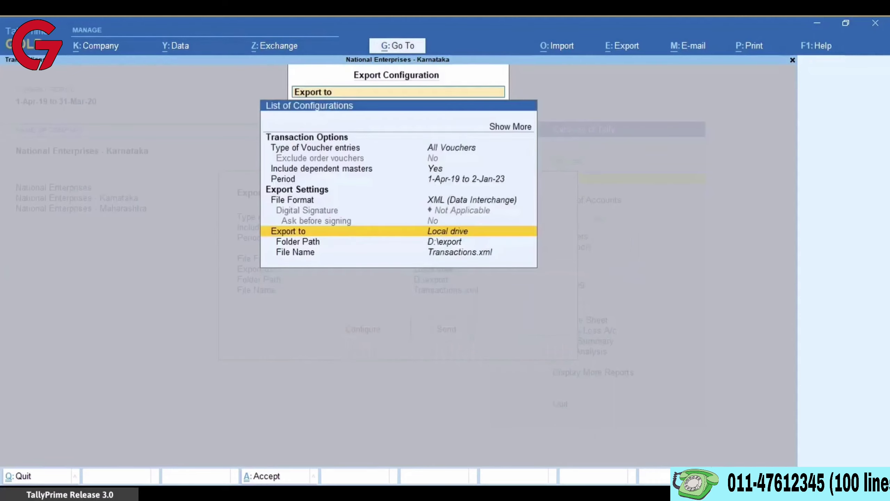
{"action": "key", "text": "ctrl+a"}
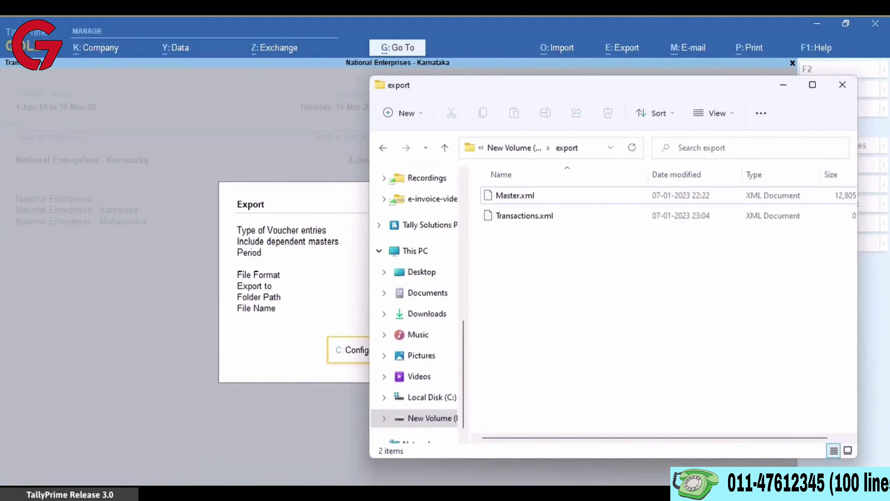
Check the Transactions.xml file in the export folder, and return to TallyPrime to close the Export window
{"action": "left_click", "coordinate": [525, 215]}
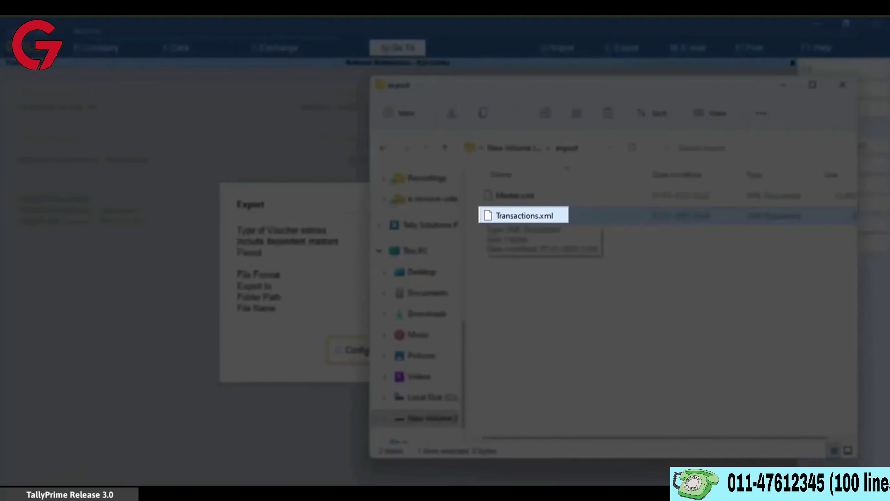
{"action": "key", "text": "alt+Tab"}
{"action": "key", "text": "Escape"}
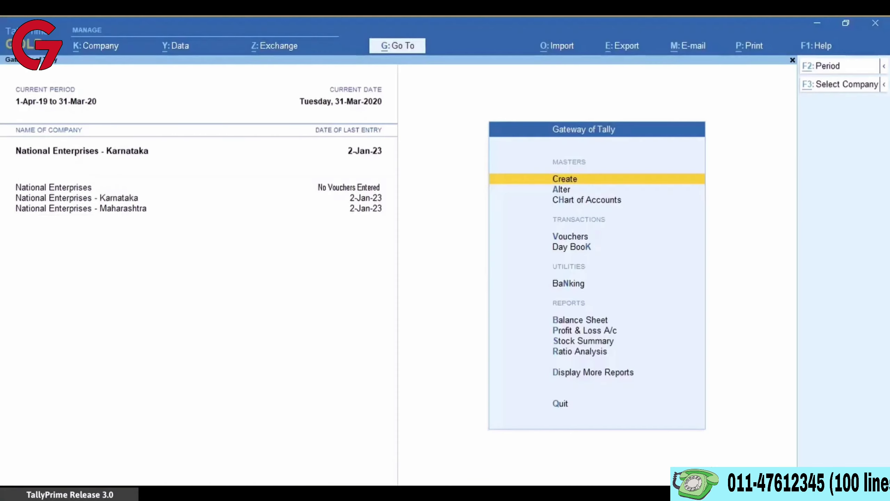
Switch to the company National Enterprises and open the transactions import
{"action": "left_click", "coordinate": [89, 189]}
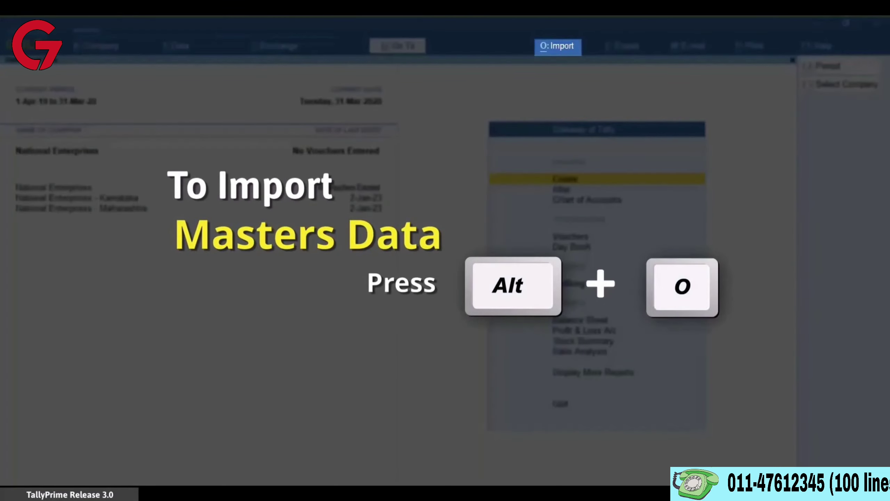
{"action": "key", "text": "alt+o"}
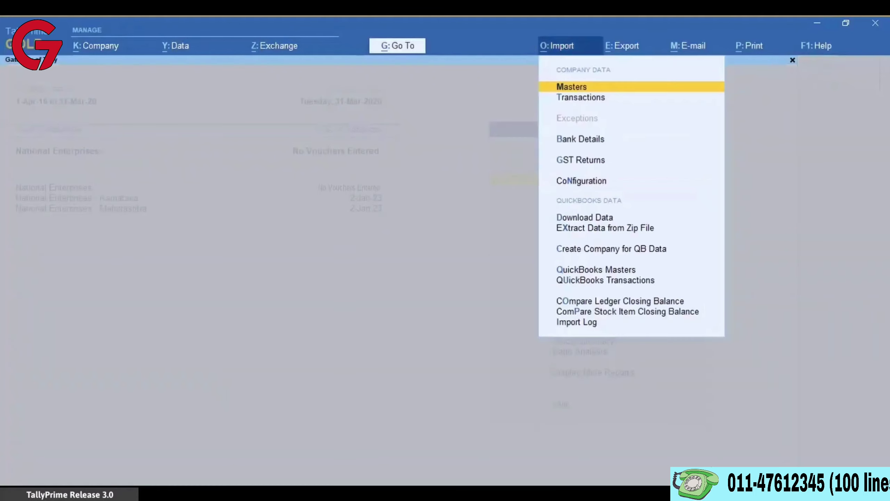
{"action": "key", "text": "Down"}
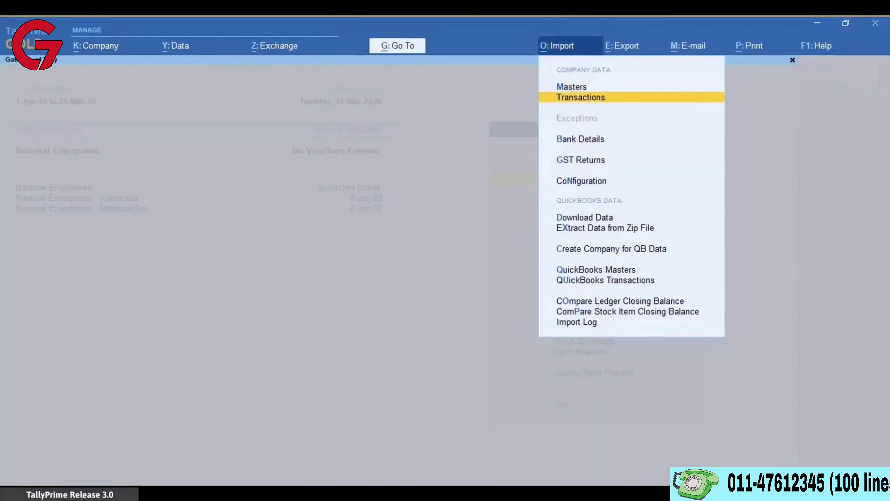
{"action": "key", "text": "Return"}
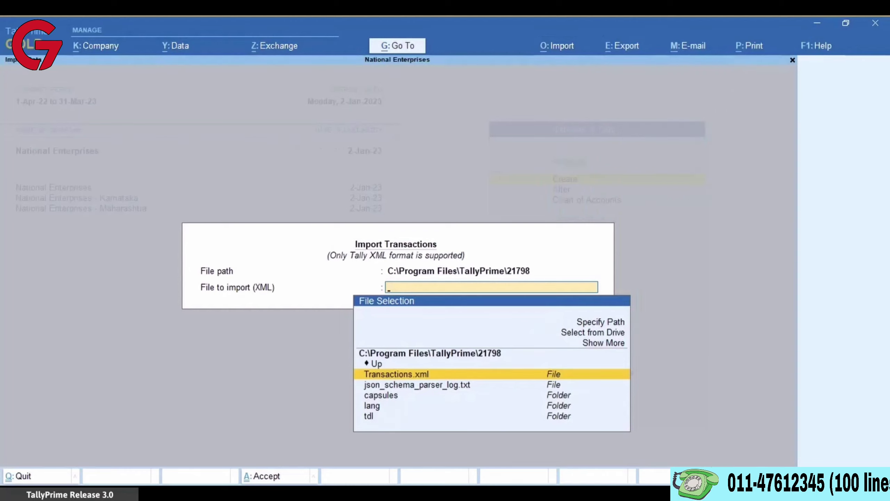
Import the transactions from Transactions.xml in the folder D:\export into National Enterprises
{"action": "key", "text": "Up"}
{"action": "key", "text": "Up"}
{"action": "key", "text": "Up"}
{"action": "key", "text": "Up"}
{"action": "key", "text": "Up"}
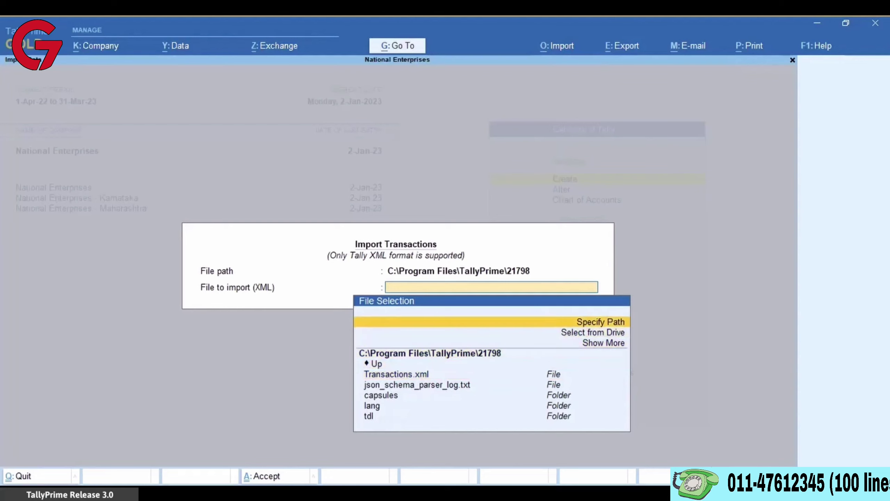
{"action": "key", "text": "Return"}
{"action": "type", "text": "D:\\export"}
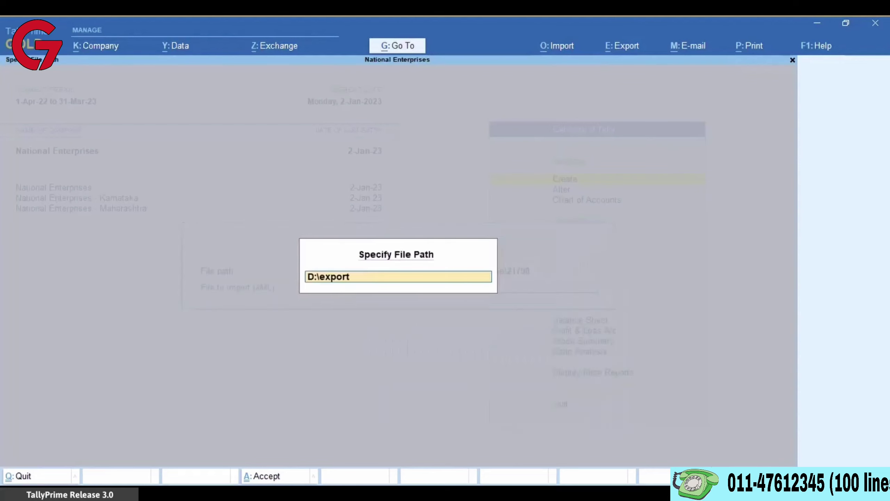
{"action": "key", "text": "Return"}
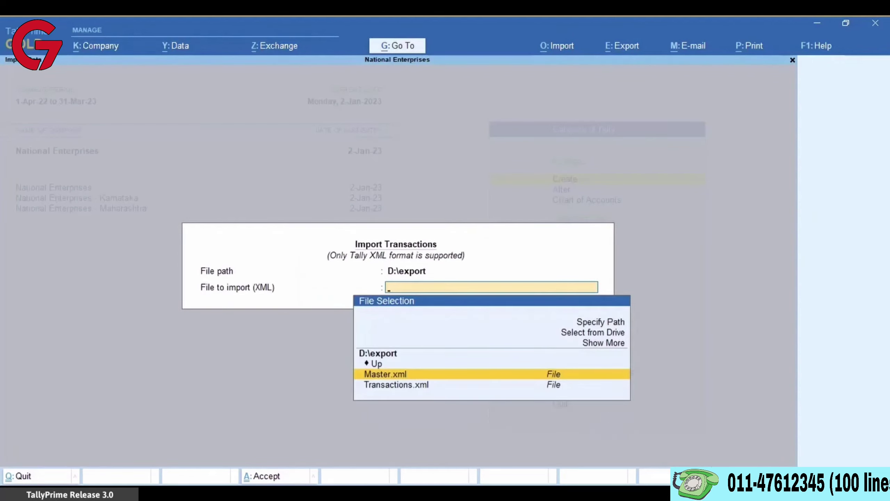
{"action": "key", "text": "Down"}
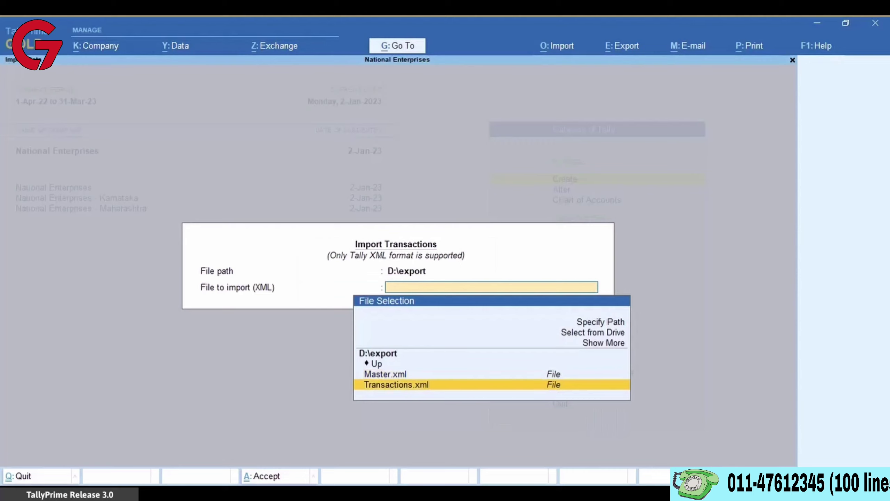
{"action": "key", "text": "Return"}
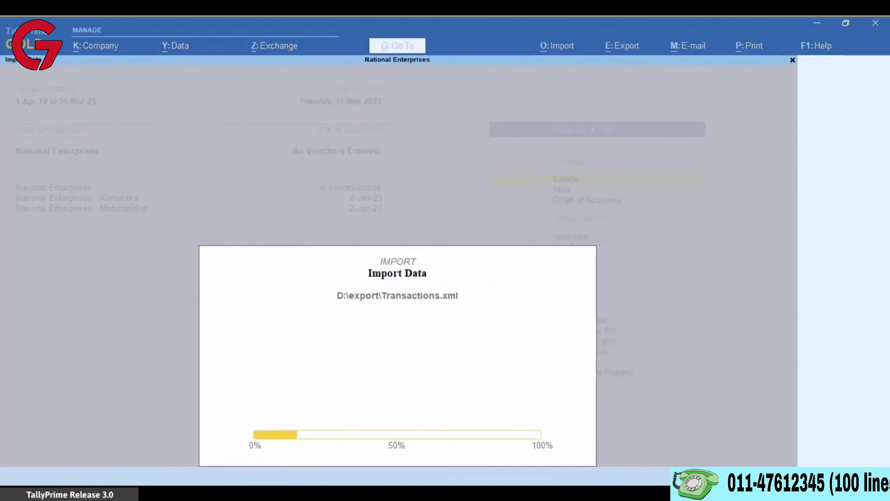